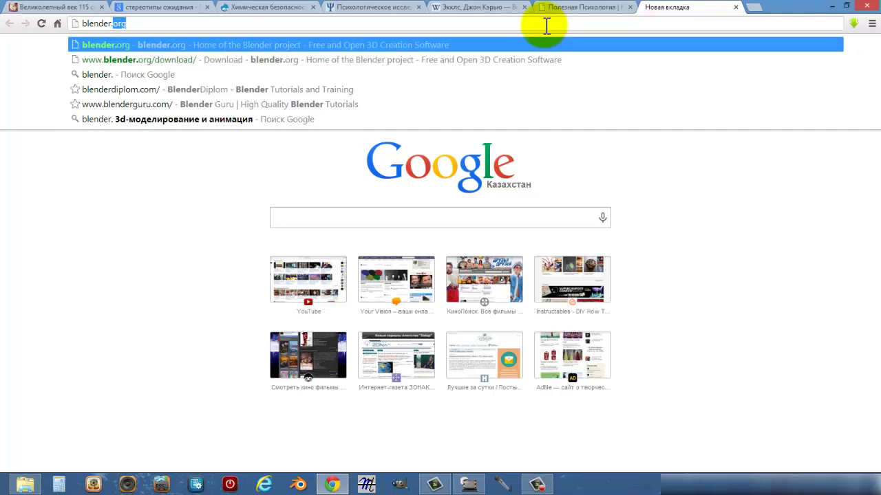
Open blender.org and go to the Windows download options for Blender 2.69, dismissing the Norton backup notification.
type("org")
key("Escape")
key("Return")
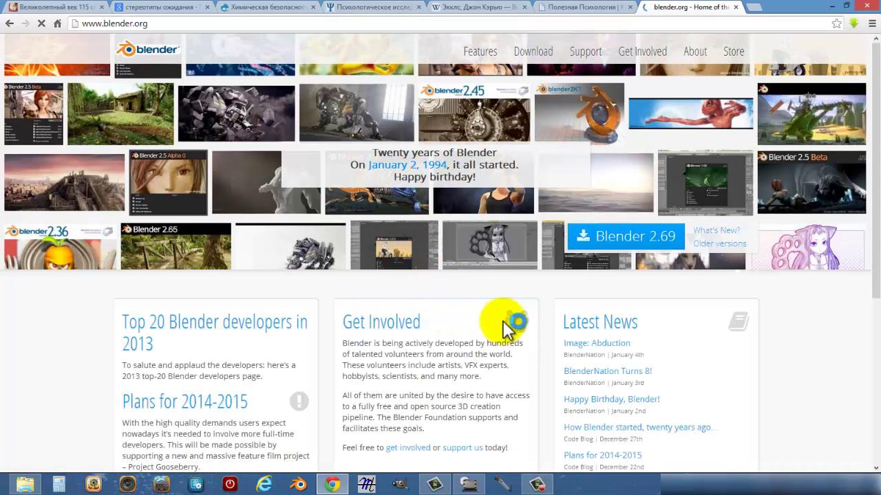
left_click(616, 240)
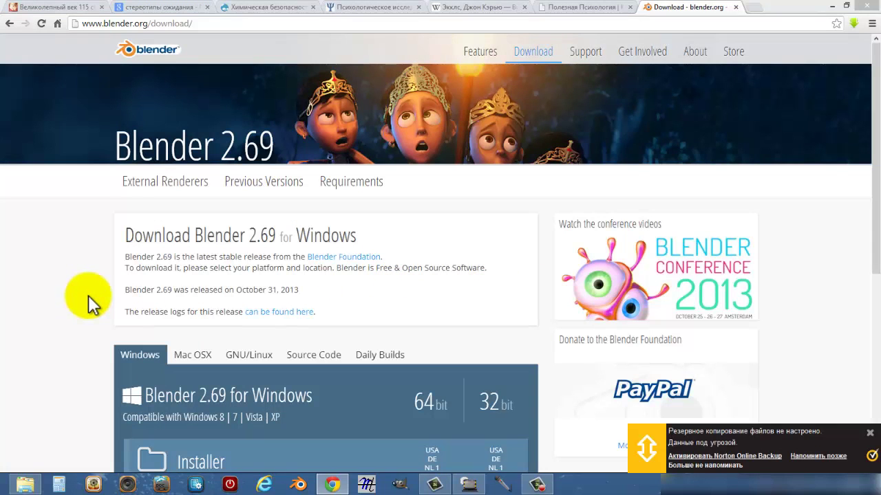
left_click(870, 434)
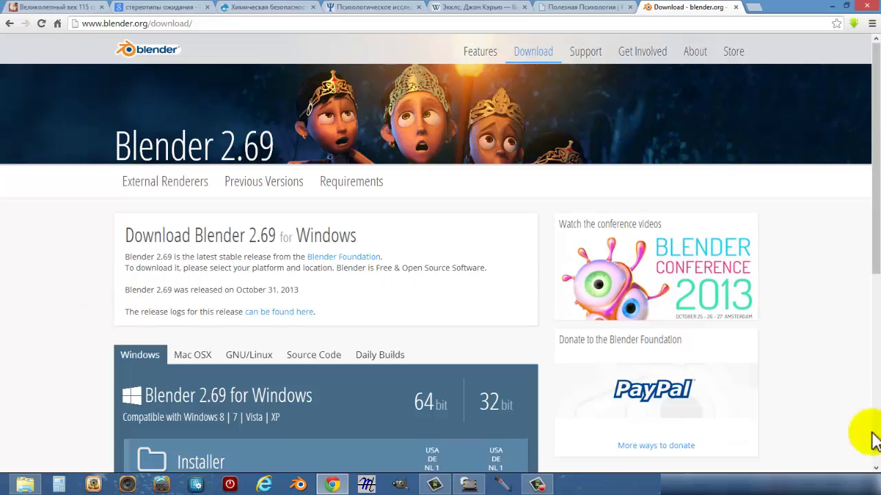
scroll(83, 289, "down", 2)
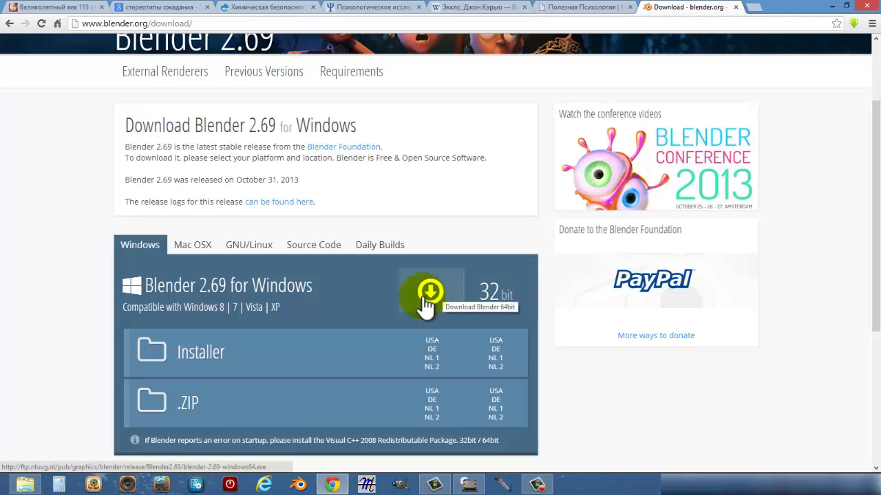
Switch to File Explorer, select the blender-2.69-windows64 installer in the downloads folder, and minimize the window.
left_click(25, 484)
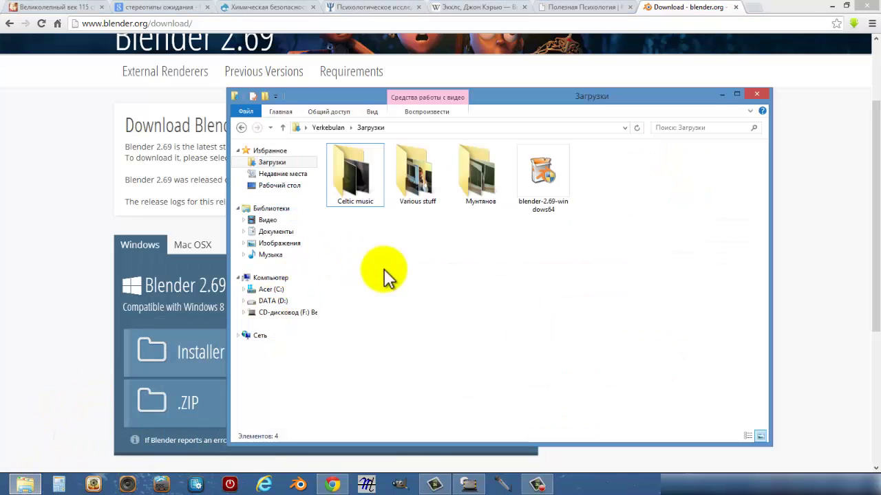
left_click(543, 176)
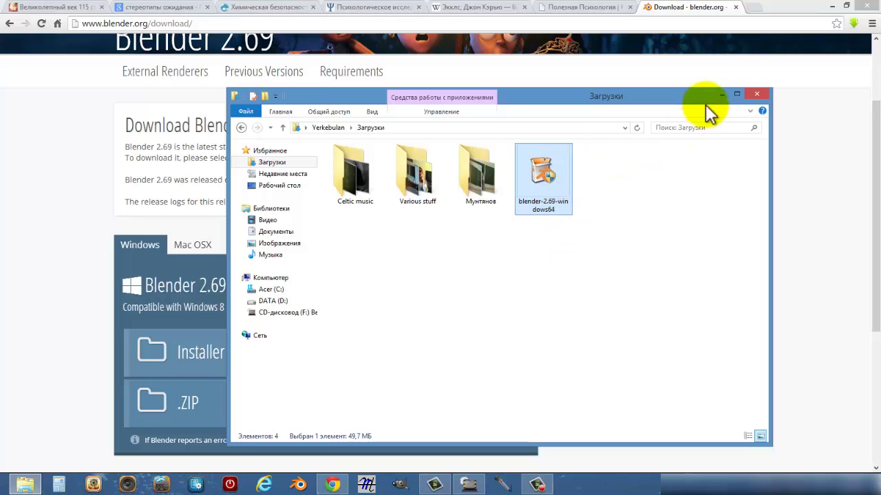
left_click(719, 94)
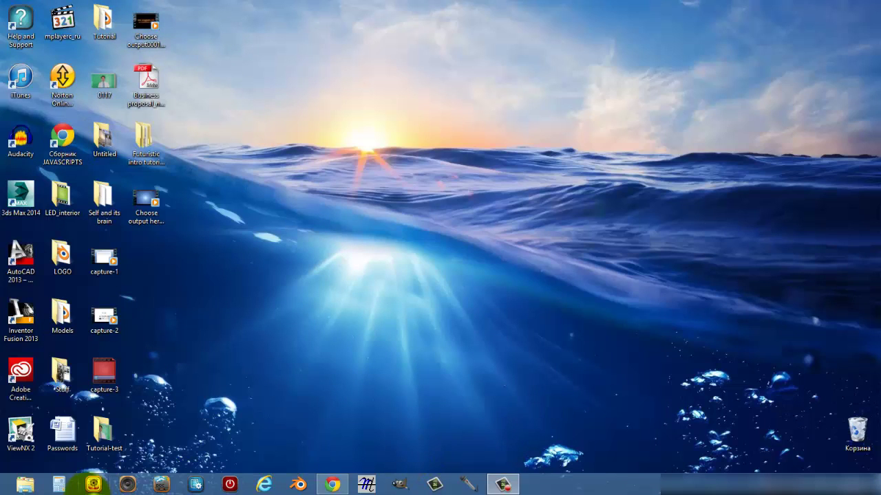
Launch Blender, dismiss the splash screen, and switch the screen layout to Compositing.
left_click(300, 485)
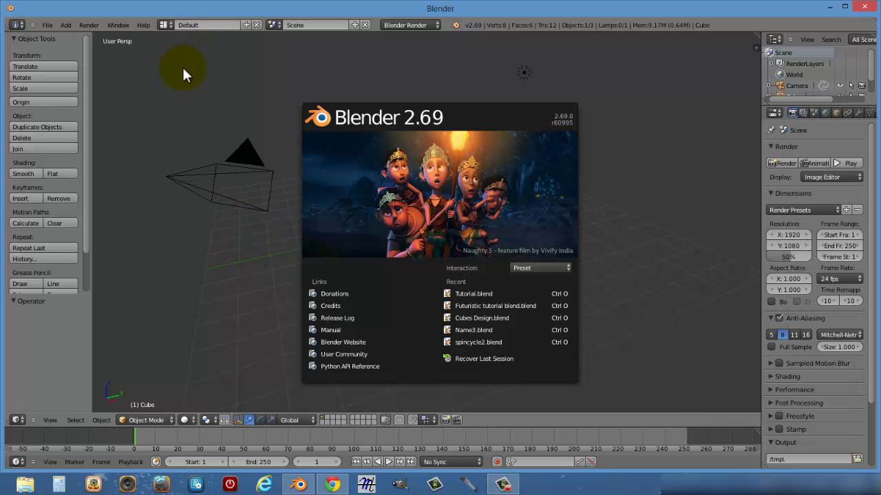
left_click(163, 24)
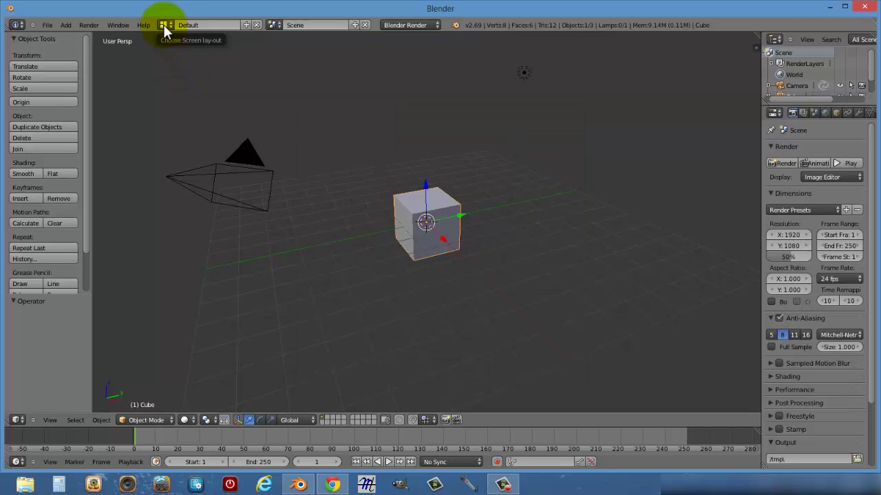
left_click(165, 26)
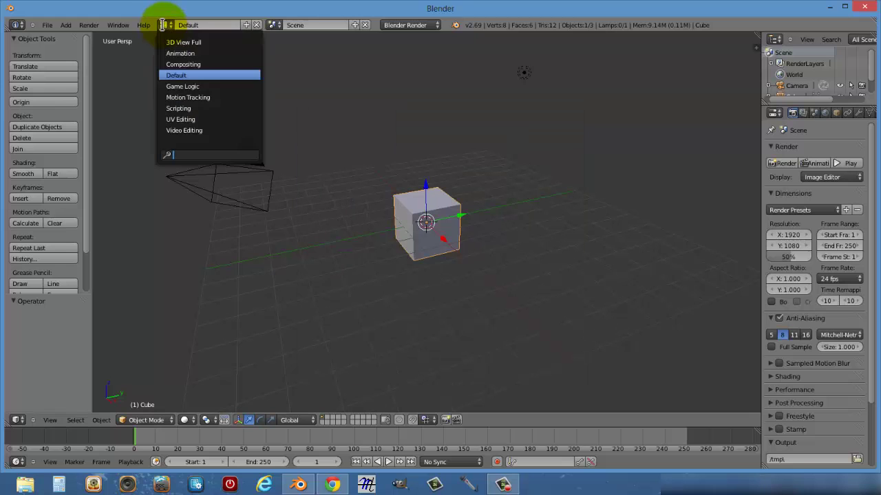
left_click(183, 68)
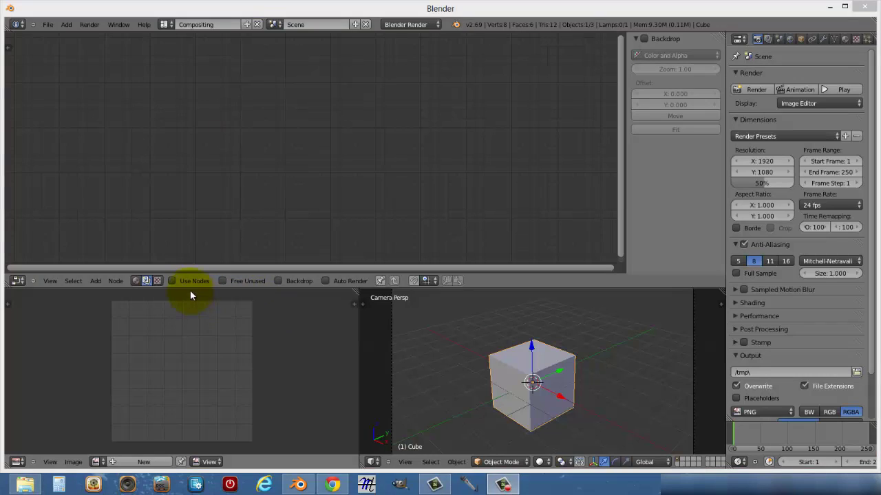
Enable Use Nodes and Backdrop in the node editor, and delete the Render Layers node.
left_click(171, 280)
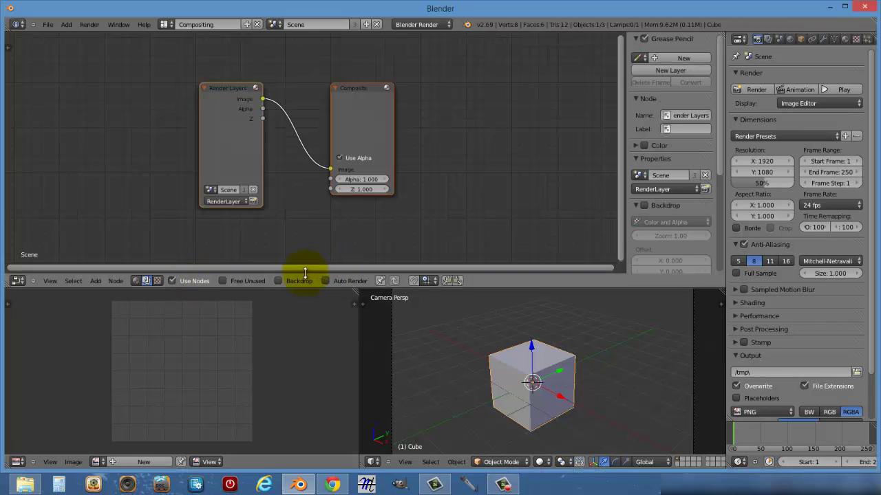
left_click(281, 279)
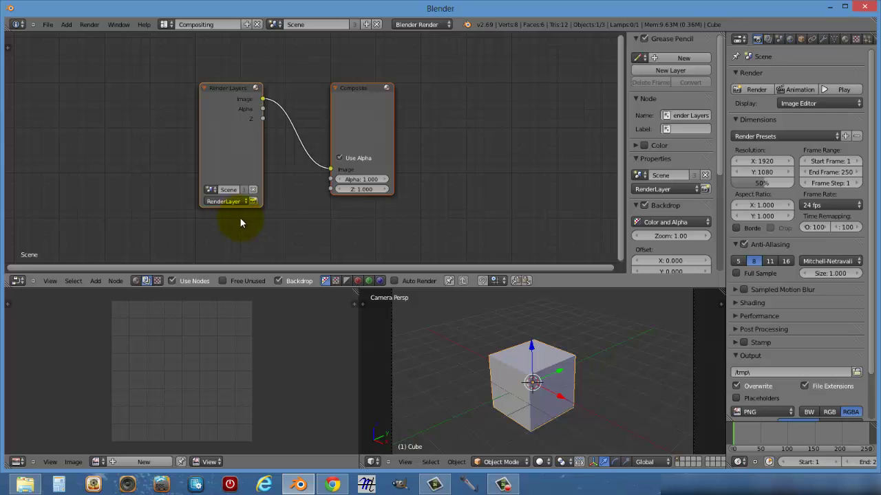
left_click(233, 127)
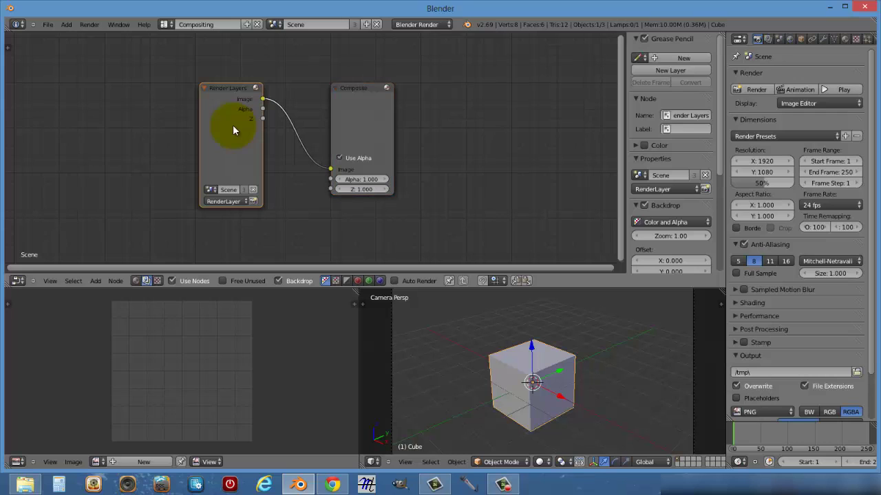
key("x")
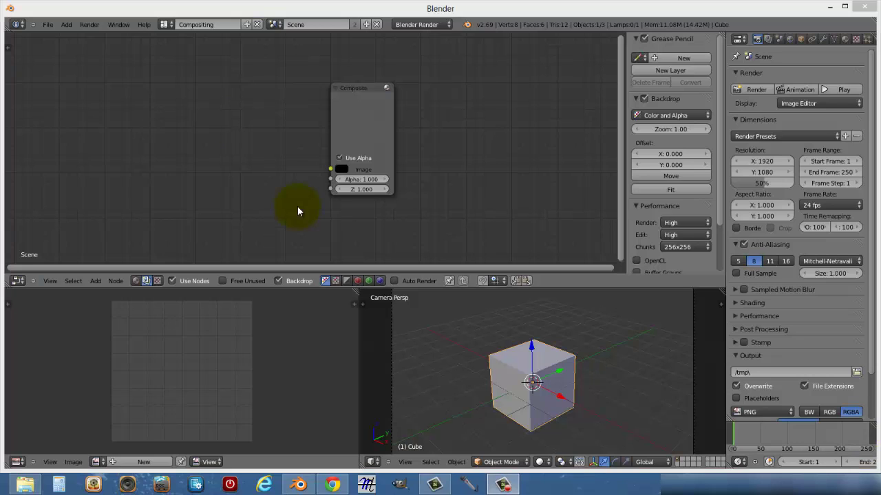
Add an Image input node and place it to the left of the Composite node.
left_click(94, 281)
mouse_move(107, 261)
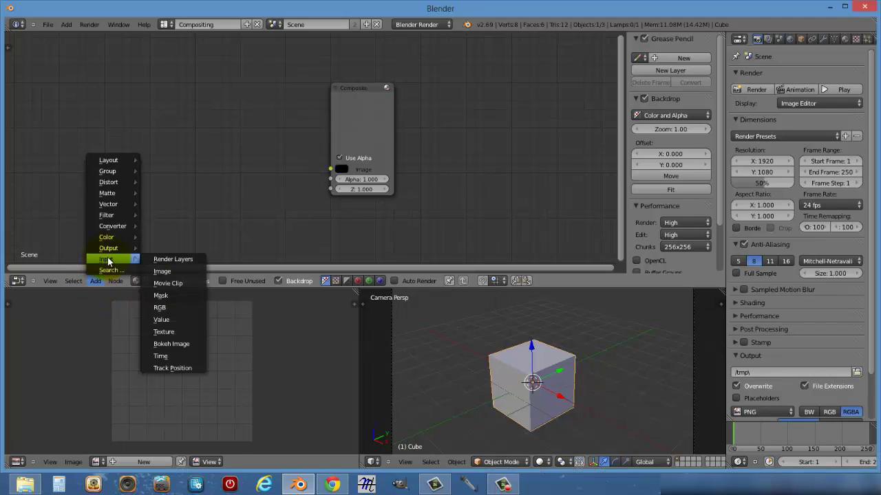
left_click(165, 271)
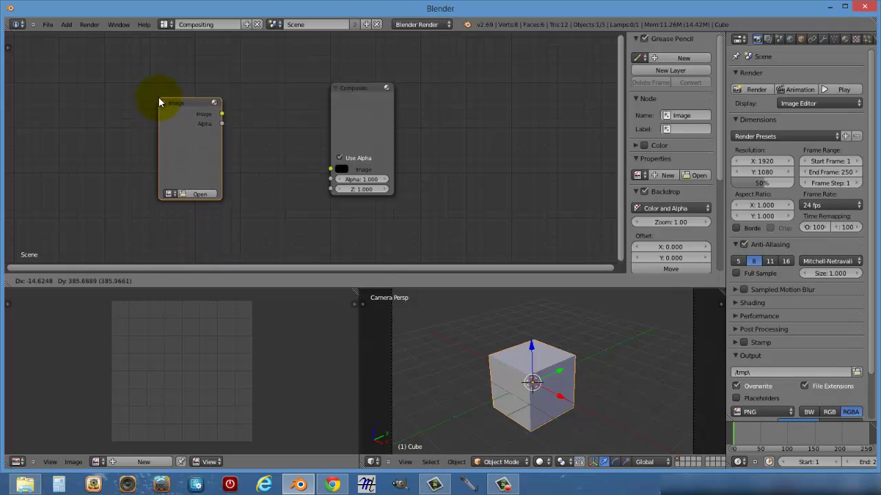
left_click(159, 102)
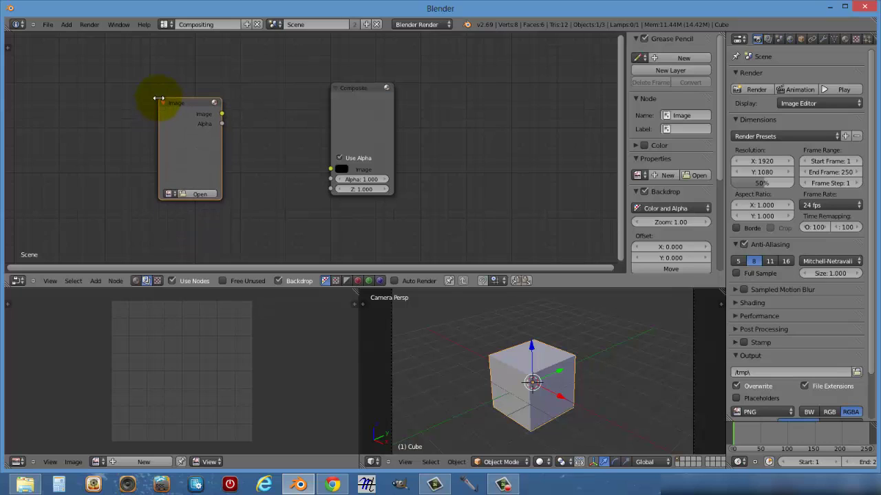
Load 0117.png from the Desktop into the Image node, using thumbnail display in the file browser.
left_click(195, 196)
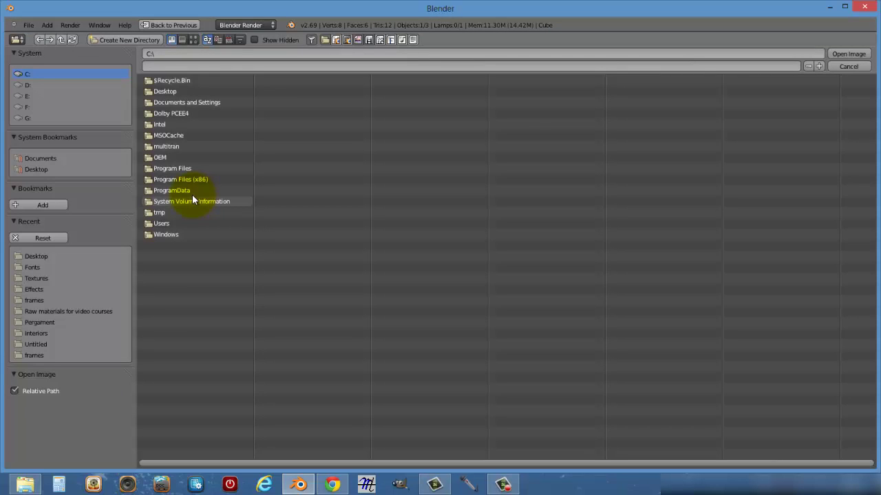
left_click(42, 170)
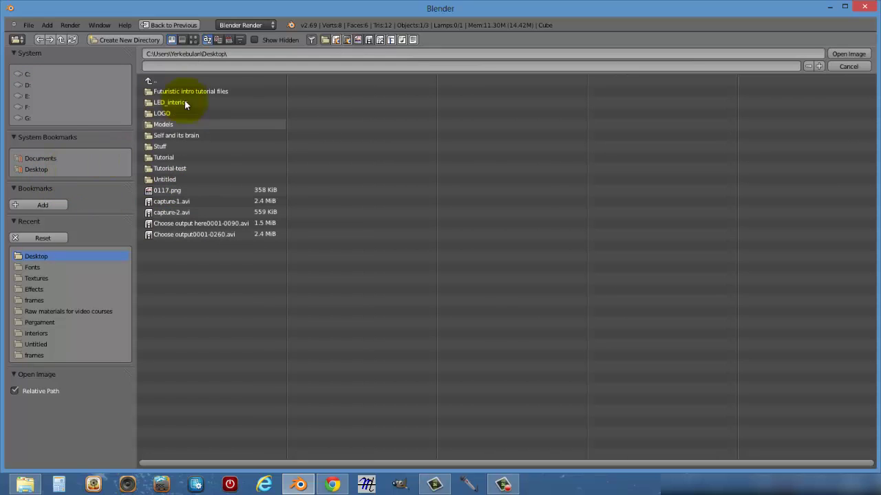
left_click(194, 39)
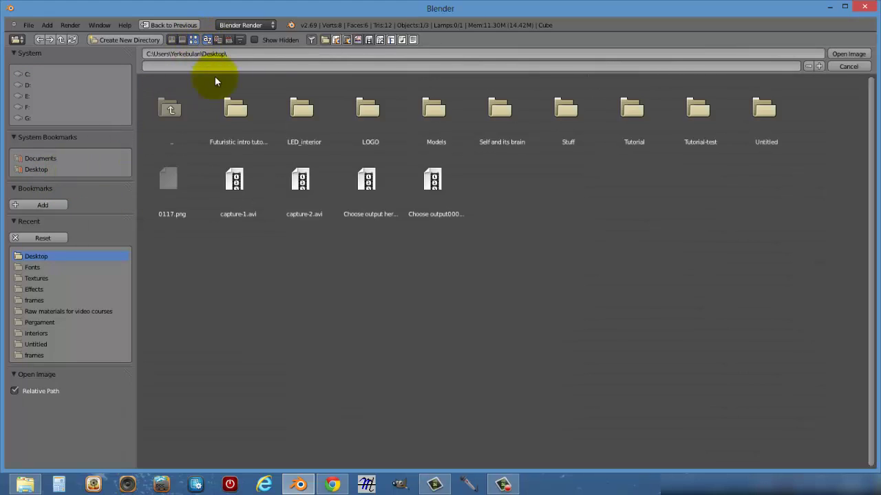
left_click(171, 189)
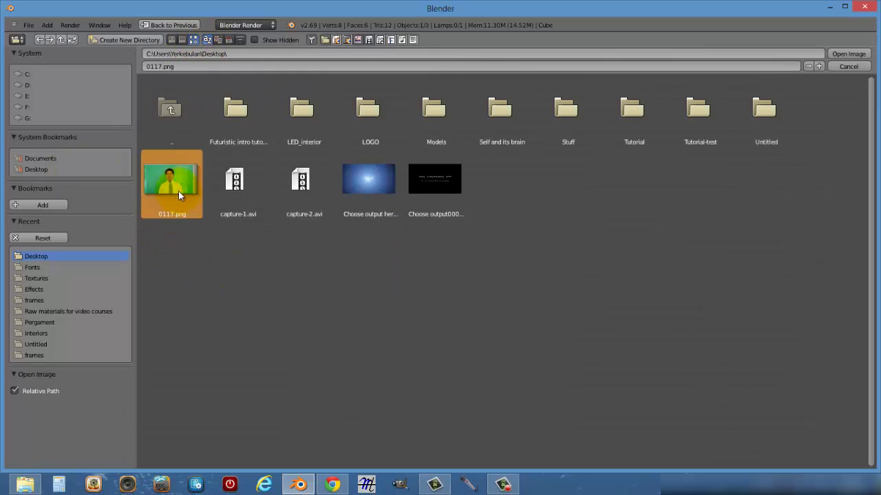
left_click(853, 54)
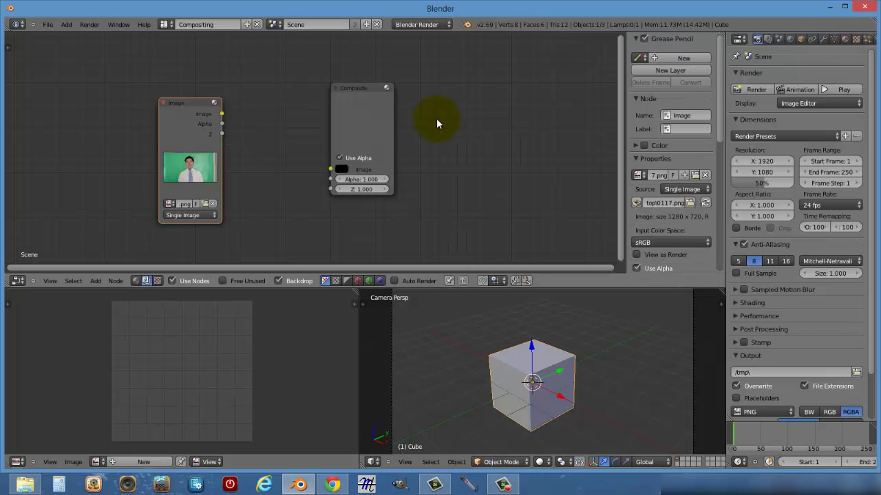
Spread the nodes apart by moving the Composite node far right and the Image node far left.
scroll(389, 147, "down", 4)
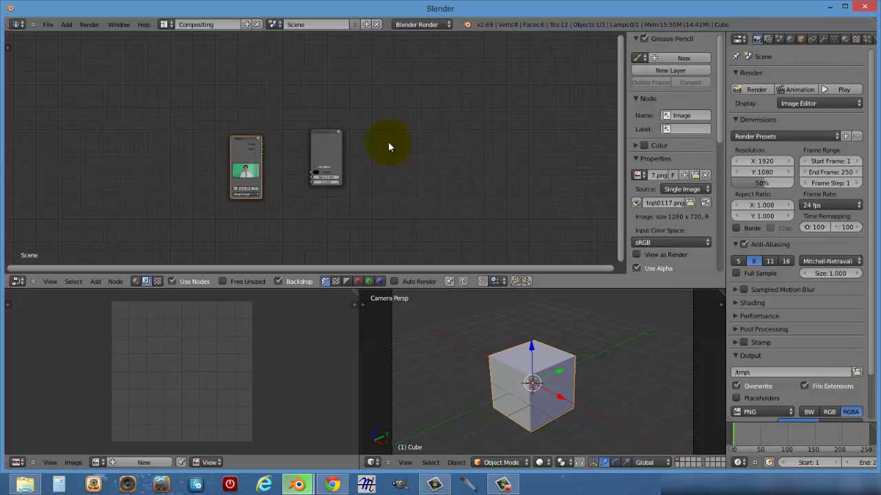
scroll(388, 146, "up", 6)
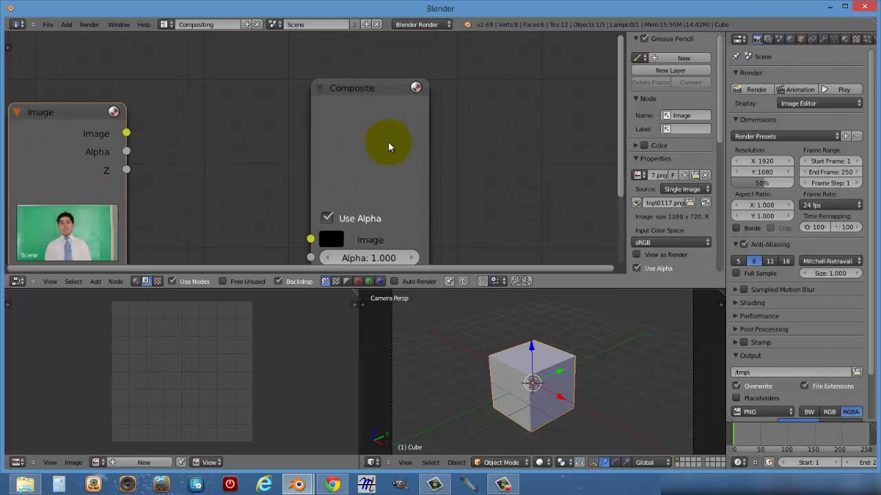
scroll(389, 141, "down", 5)
scroll(416, 136, "up", 2)
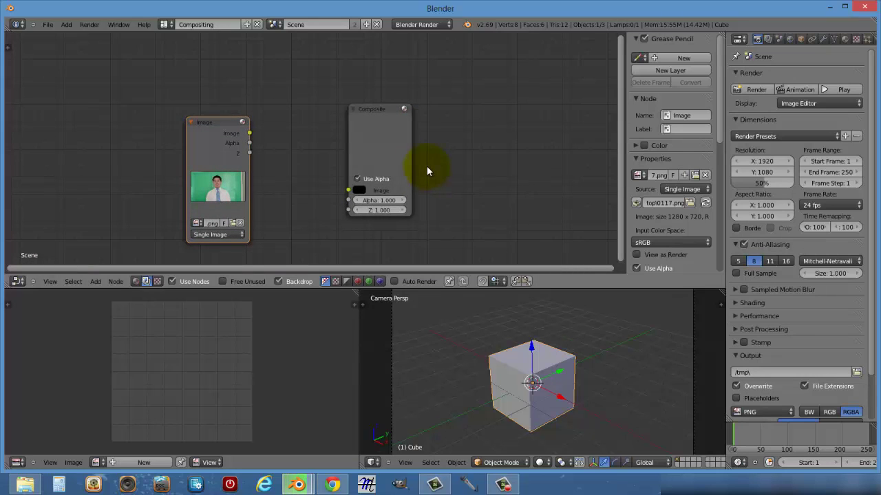
left_click_drag(357, 125, 545, 136)
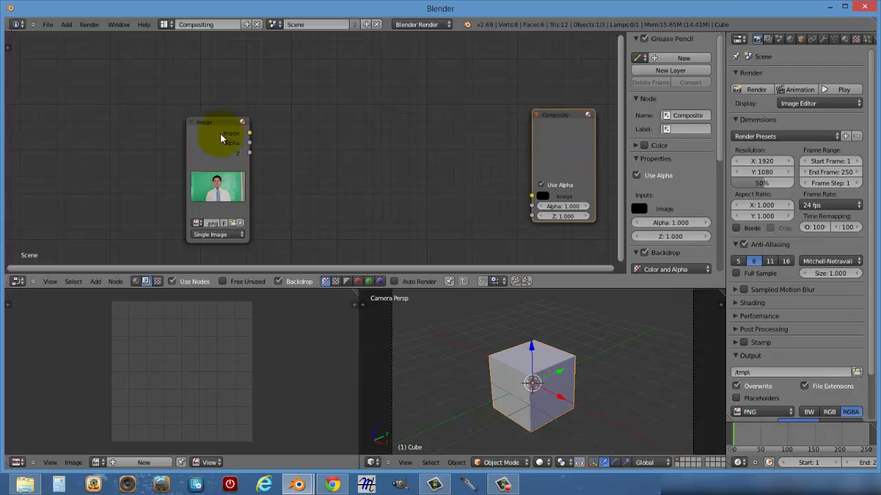
left_click_drag(226, 137, 69, 132)
scroll(260, 171, "down", 3)
scroll(258, 166, "up", 2)
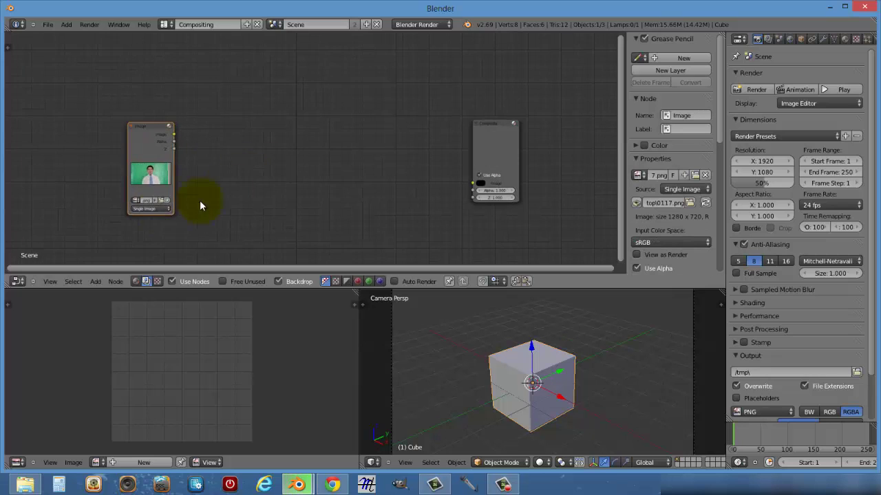
Add a Viewer output node toward the upper right and move the Composite node below it.
left_click(98, 282)
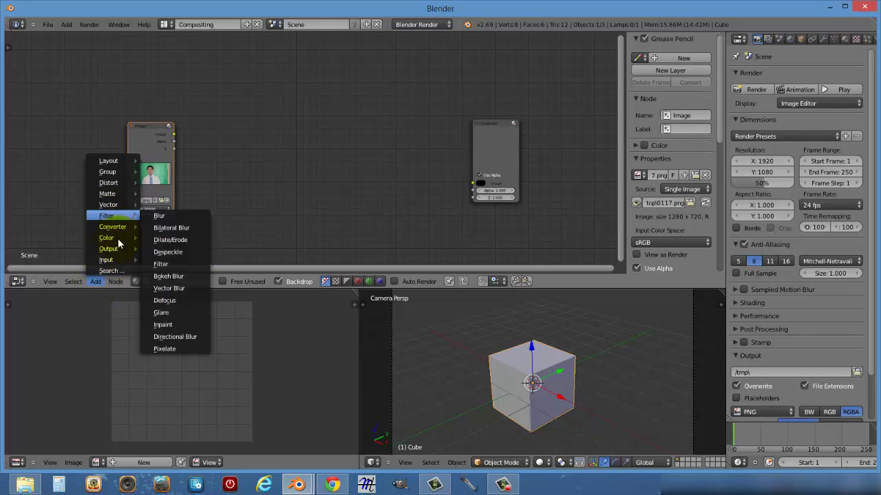
mouse_move(113, 252)
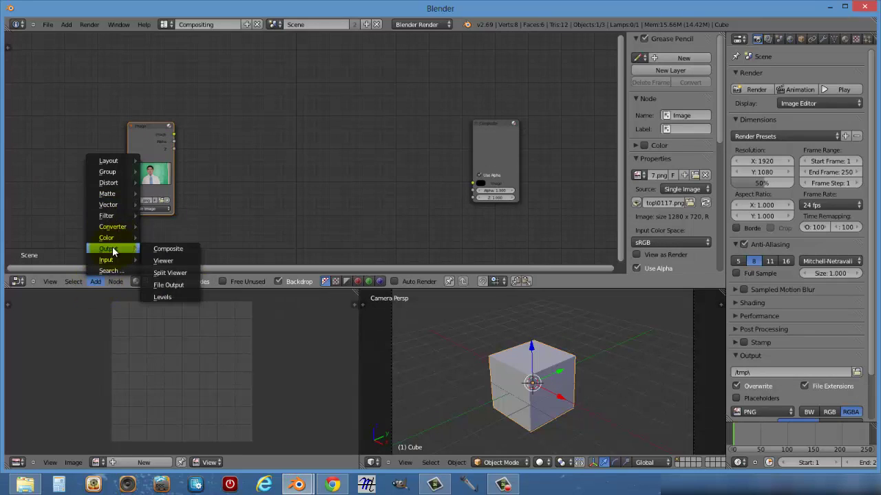
left_click(156, 261)
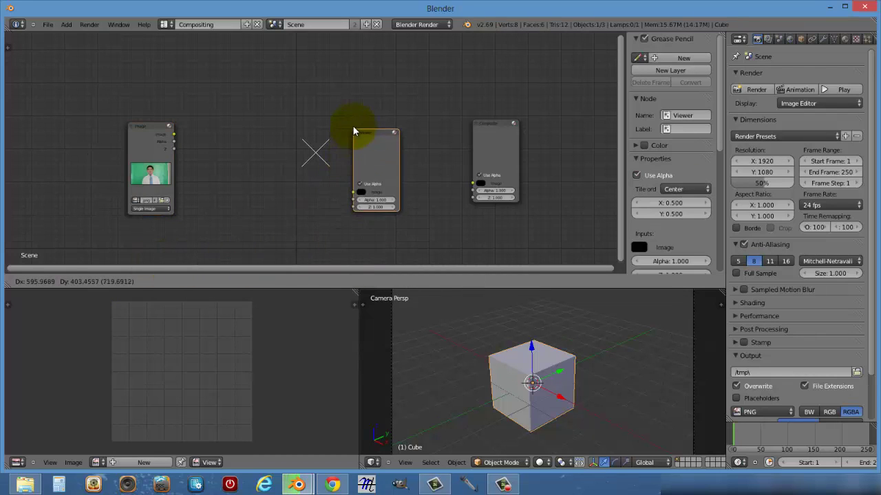
left_click(423, 76)
left_click_drag(505, 137, 433, 181)
scroll(197, 154, "up", 1)
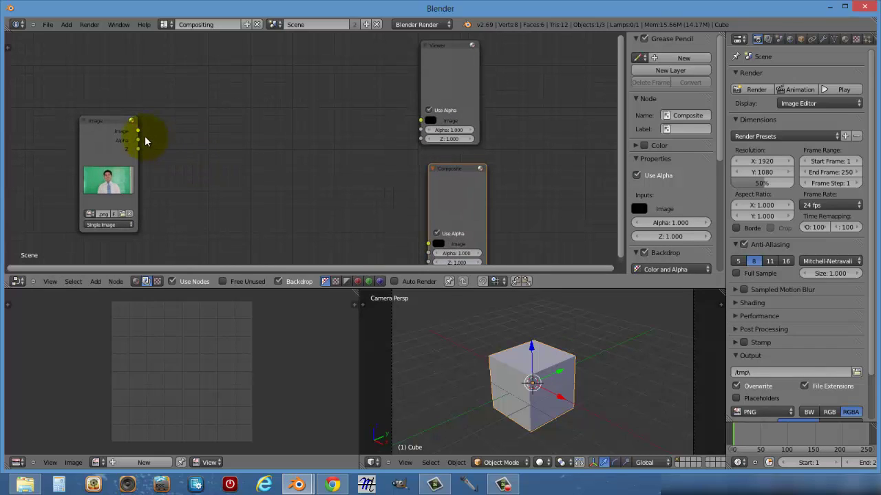
Connect the Image node's Image output to the Viewer's Image input and shrink the backdrop until the whole picture fits.
left_click_drag(139, 133, 423, 128)
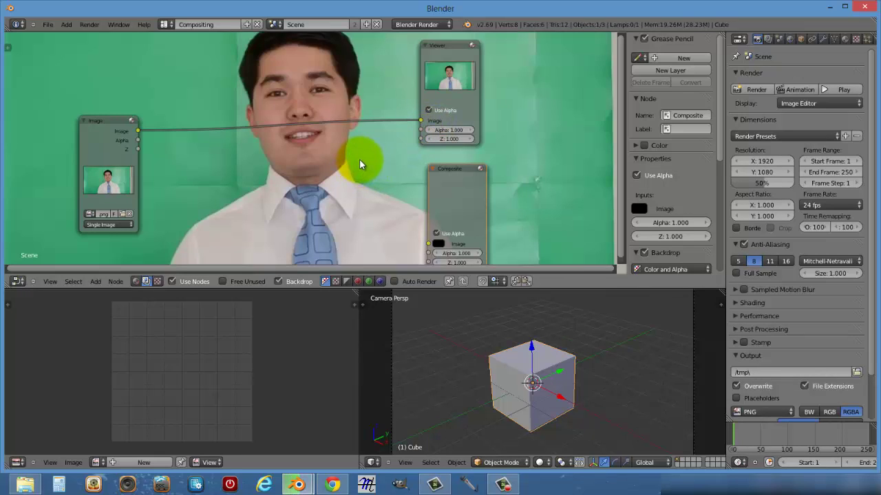
key("v")
key("v")
key("v")
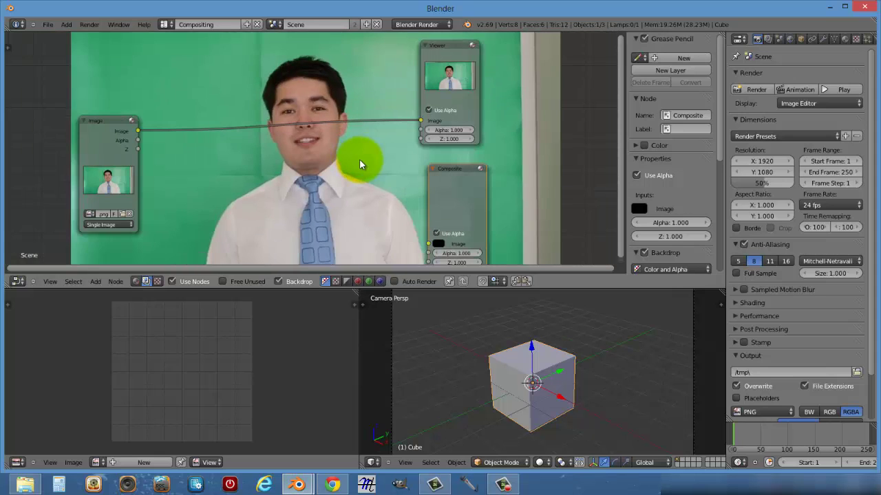
key("v")
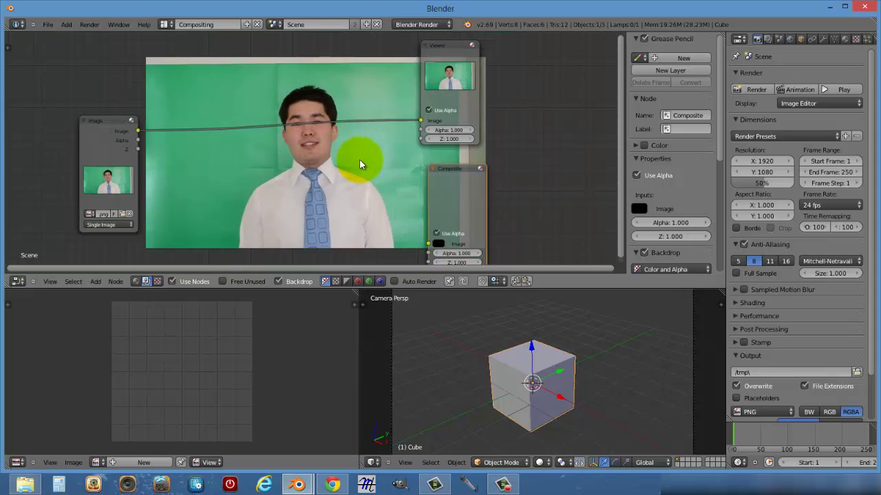
Enlarge the backdrop image and set the render resolution percentage to 100%.
key("alt+v")
key("alt+v")
key("alt+v")
key("alt+v")
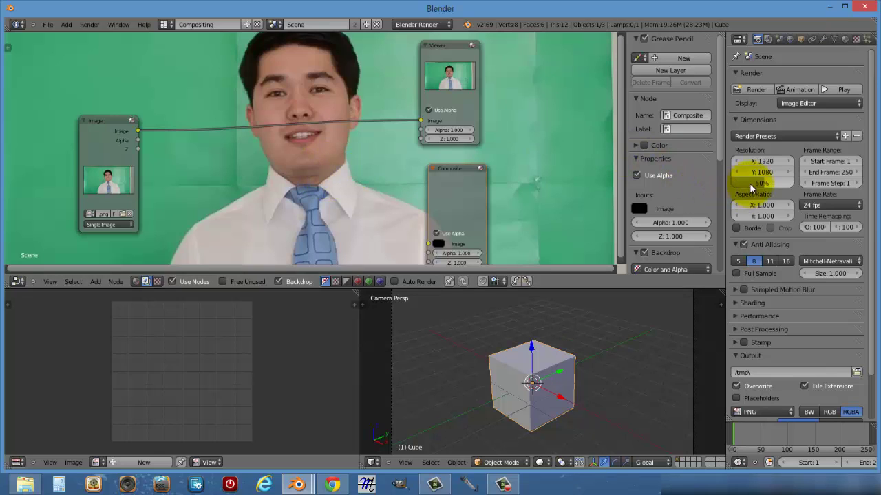
left_click_drag(751, 188, 806, 197)
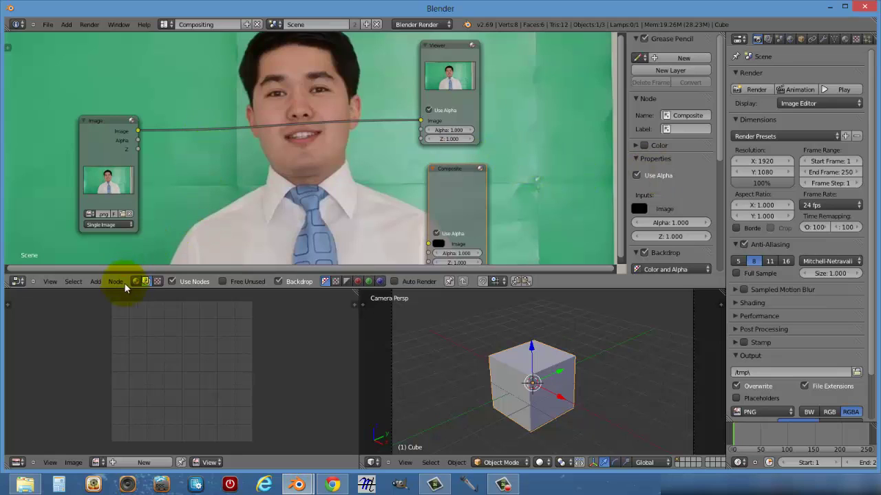
Insert a Scale node on the link between the Image and Viewer nodes and set it to Render Size.
left_click(99, 280)
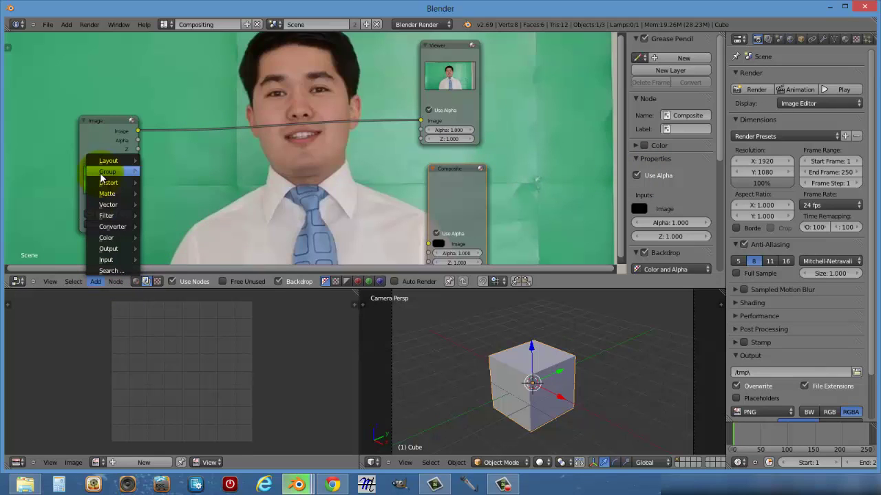
mouse_move(108, 183)
left_click(171, 180)
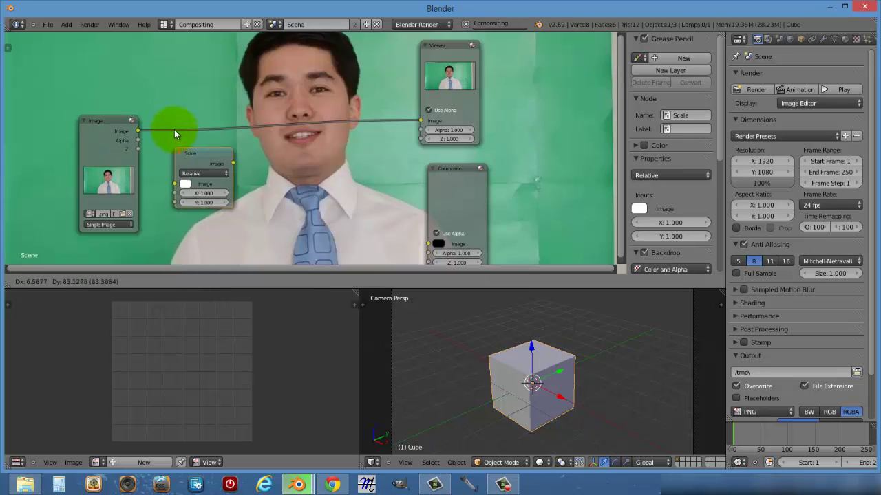
left_click(169, 107)
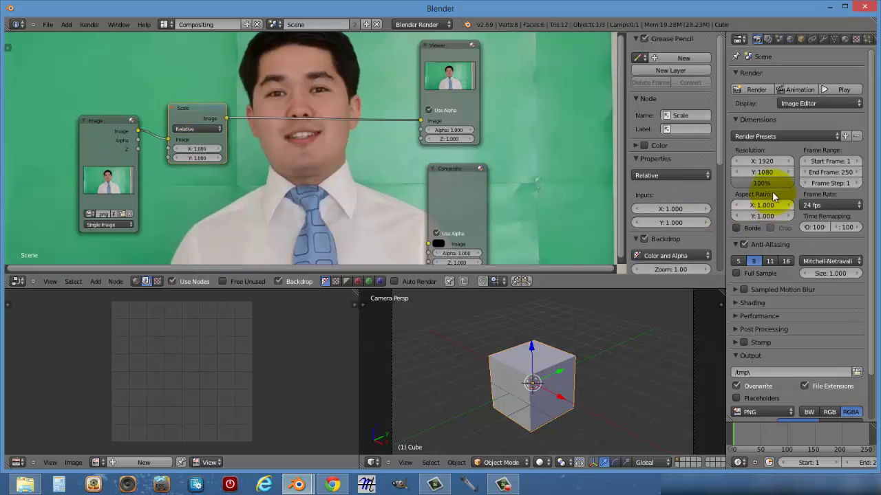
left_click(204, 126)
left_click(190, 94)
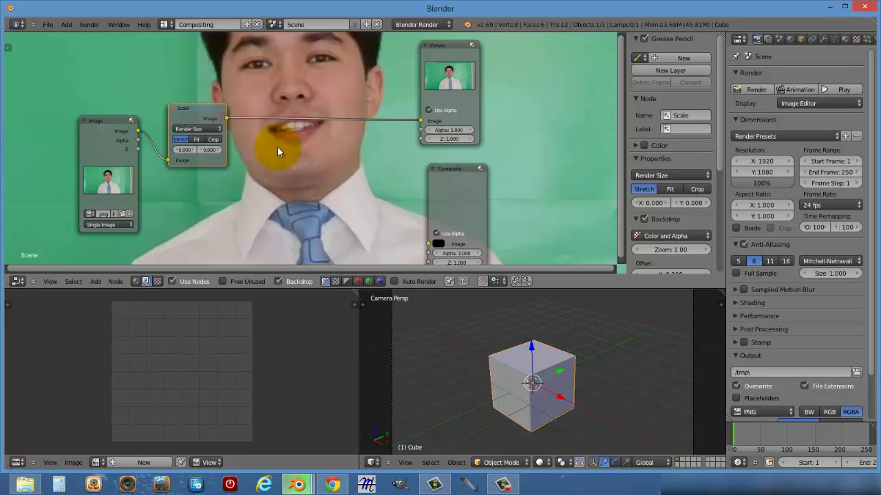
Insert a Keying matte node on the link between the Scale and Viewer nodes.
middle_click_drag(277, 146, 309, 183)
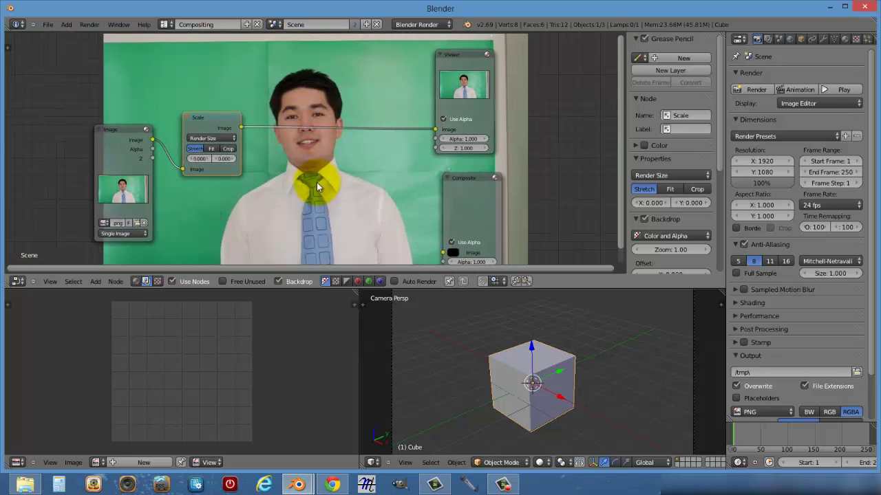
left_click(468, 237)
key("Home")
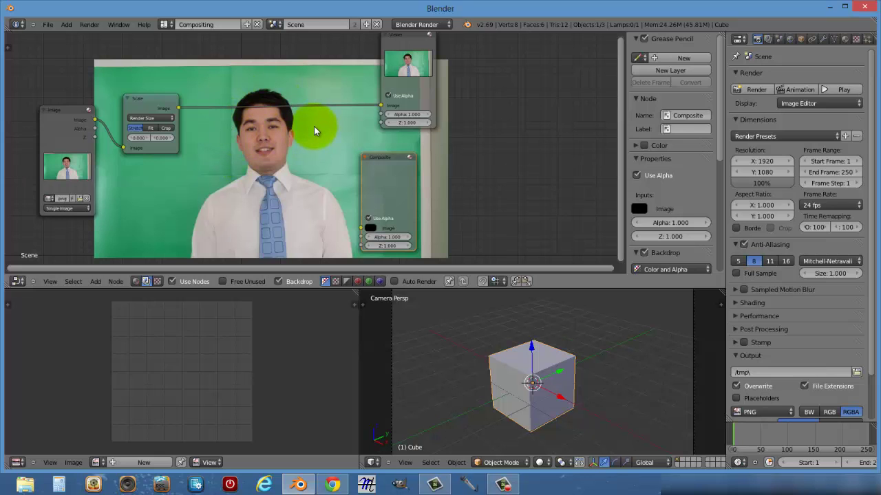
middle_click_drag(313, 129, 329, 143)
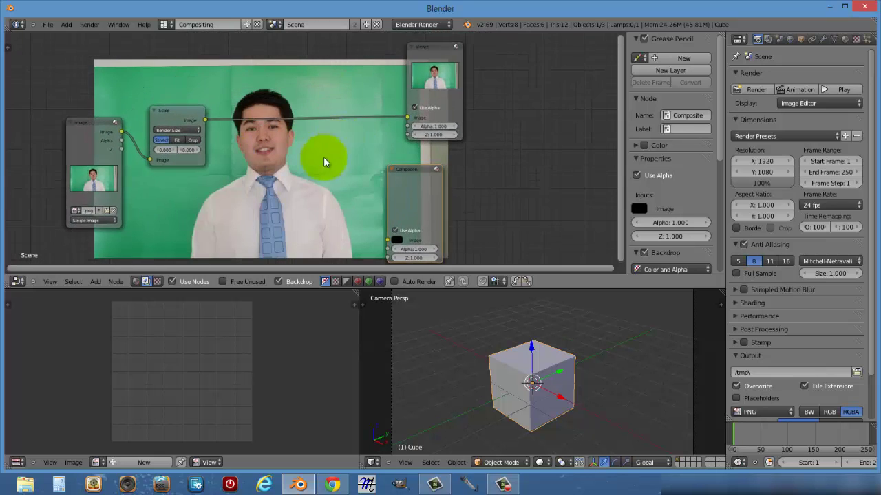
left_click(98, 282)
mouse_move(115, 198)
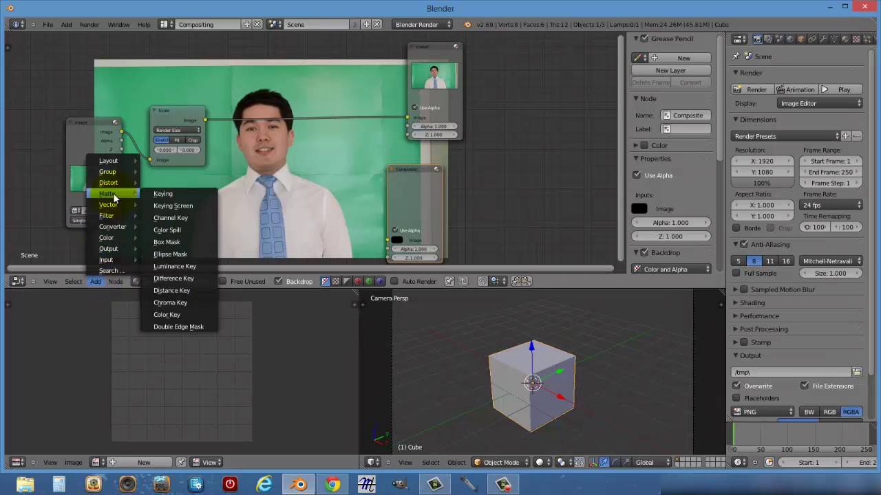
left_click(164, 195)
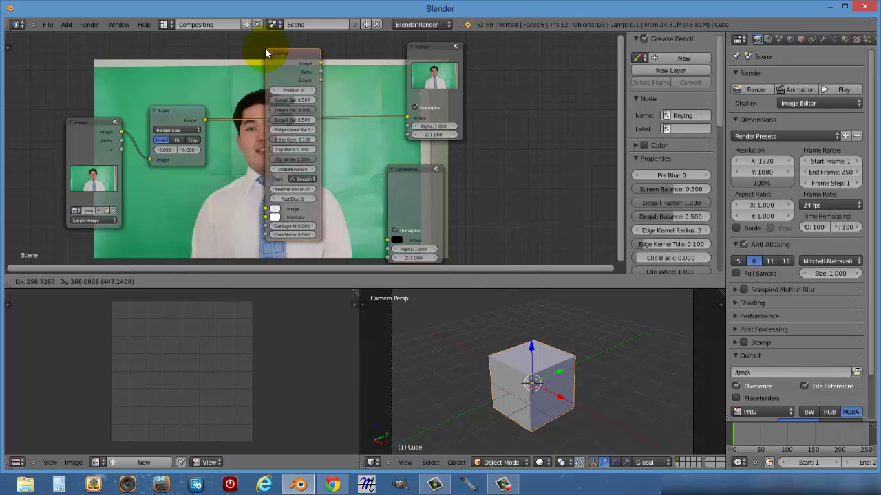
left_click(267, 53)
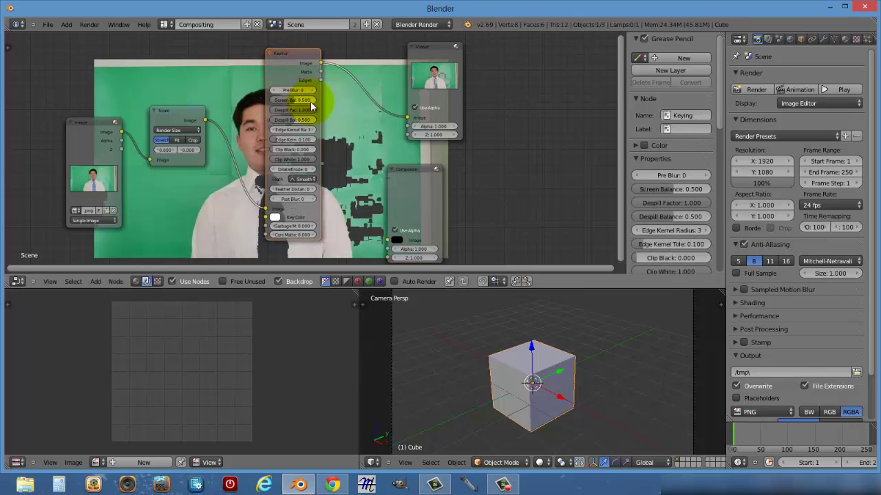
Set the Keying node's Key Color to a light green.
middle_click_drag(338, 136, 287, 126)
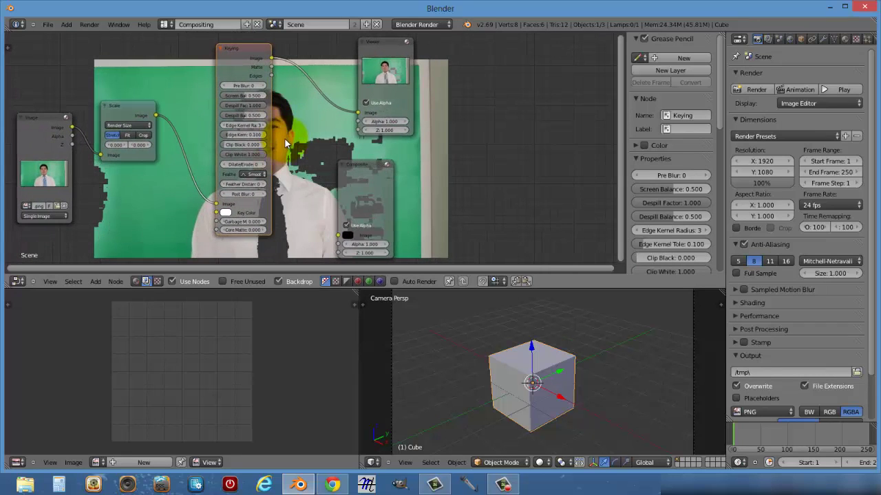
scroll(284, 139, "up", 4)
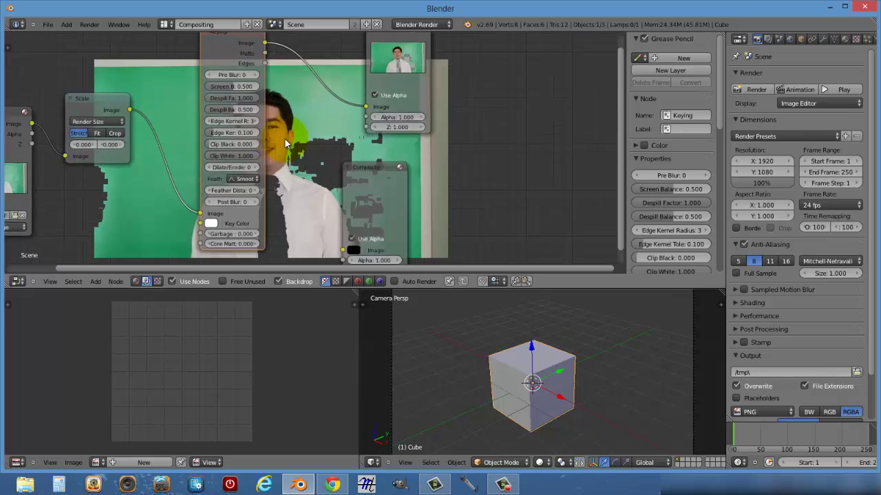
middle_click_drag(285, 139, 437, 57)
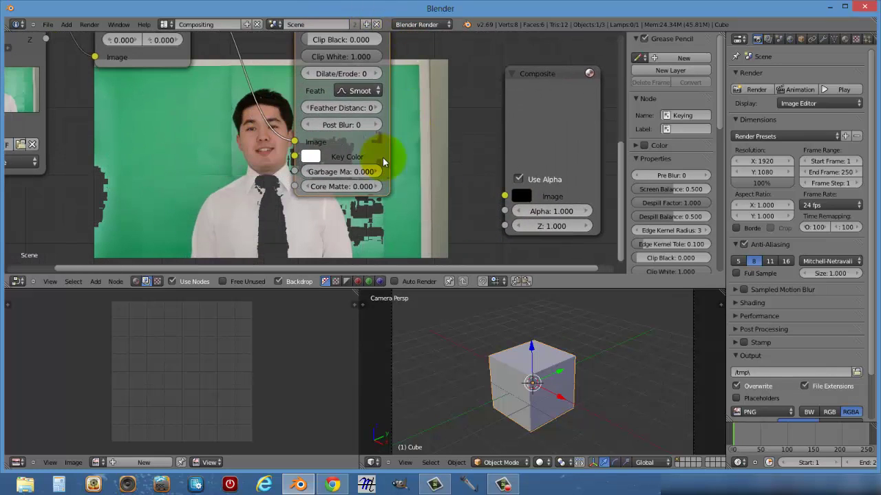
scroll(313, 165, "up", 3)
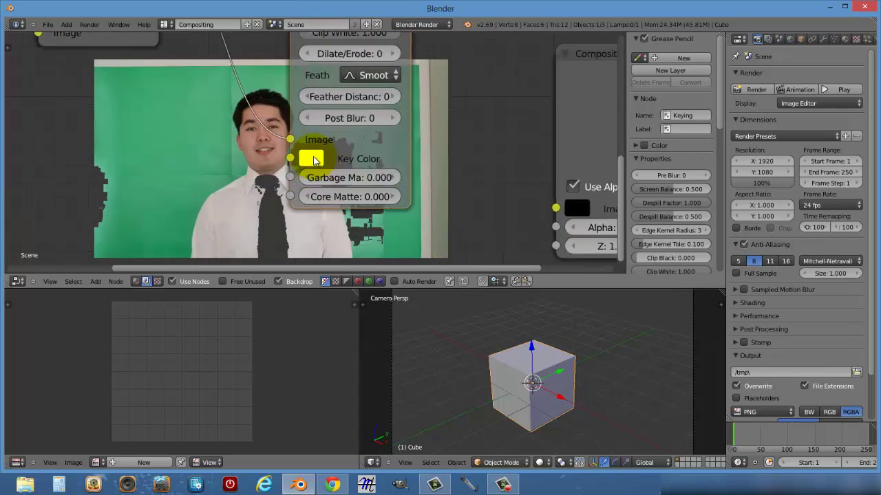
left_click(313, 159)
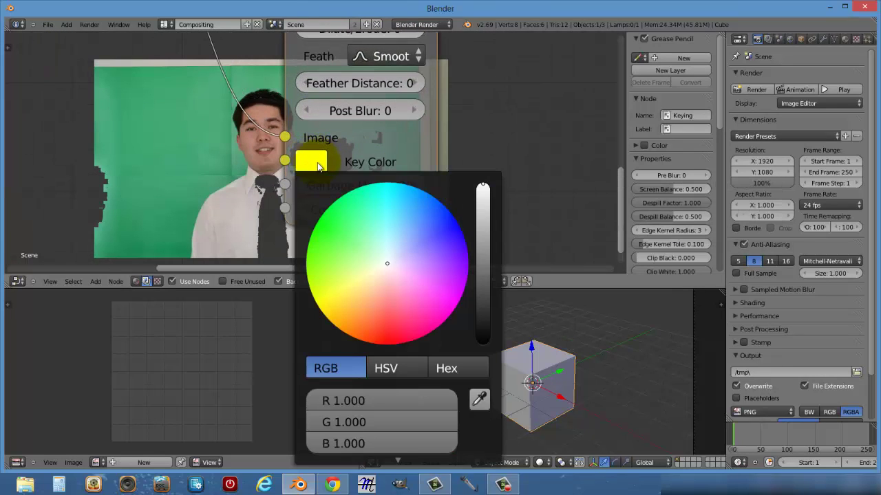
left_click(362, 249)
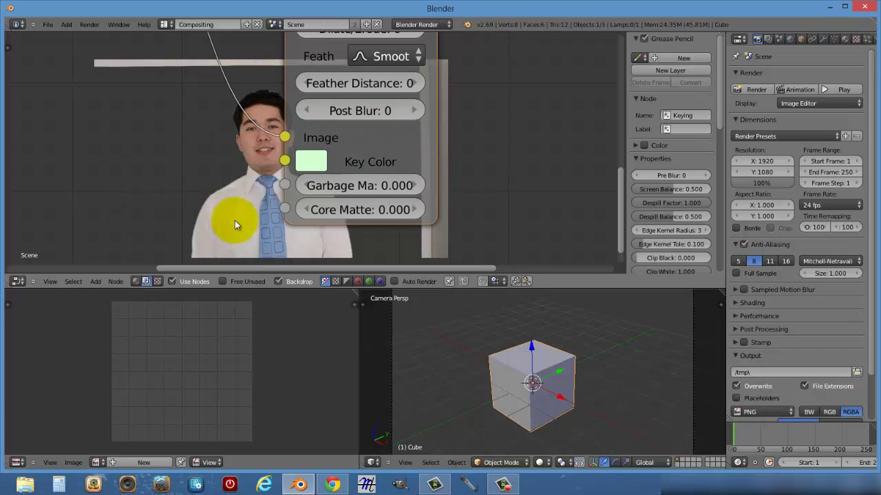
Examine the keyed result up close, especially the edges around the man's head and hair.
middle_click_drag(152, 162, 306, 142)
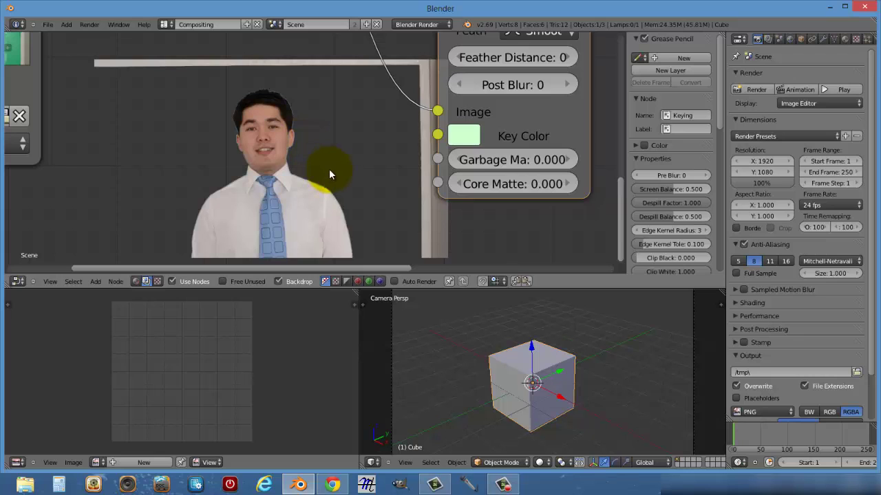
scroll(330, 170, "up", 2)
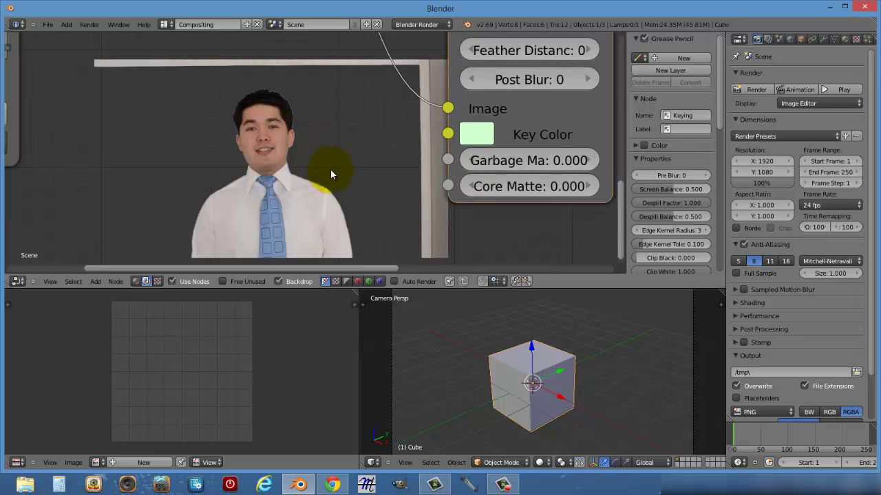
key("alt+v")
key("alt+v")
key("alt+v")
key("alt+v")
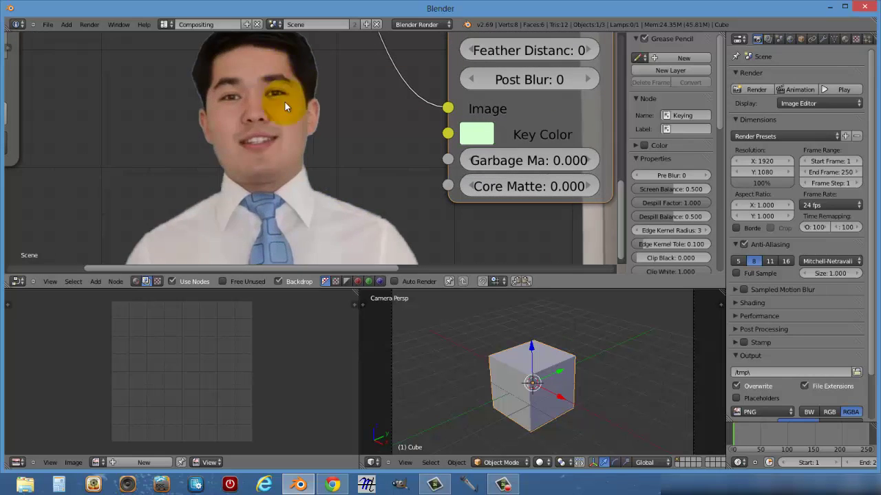
middle_click_drag(289, 168, 274, 141, "alt")
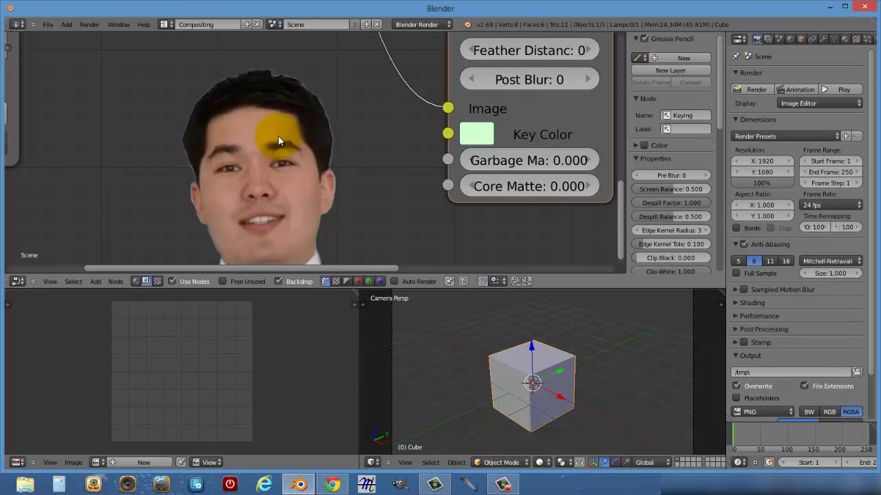
key("alt+v")
key("alt+v")
middle_click_drag(310, 106, 295, 213, "alt")
key("alt+v")
key("alt+v")
middle_click_drag(313, 88, 320, 220, "alt")
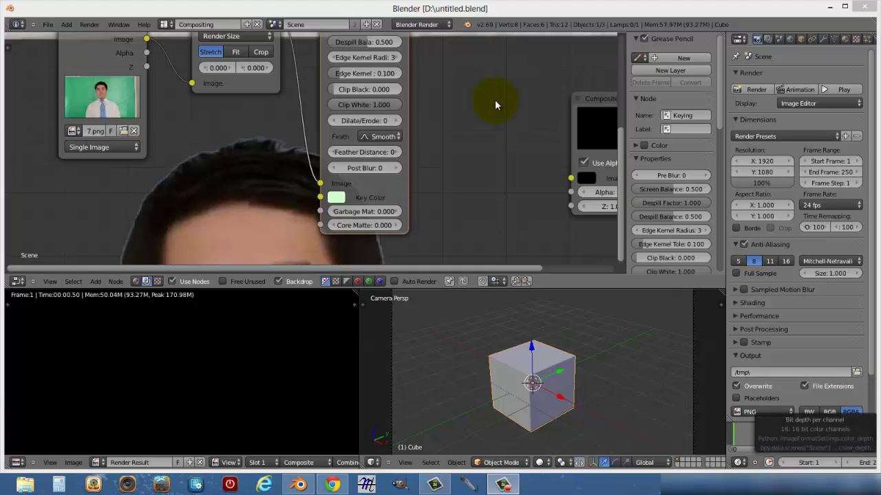
Move the Viewer and Composite nodes far to the right to make room after the Keying node.
scroll(496, 97, "down", 2)
middle_click_drag(496, 98, 379, 141)
left_click_drag(368, 75, 566, 62)
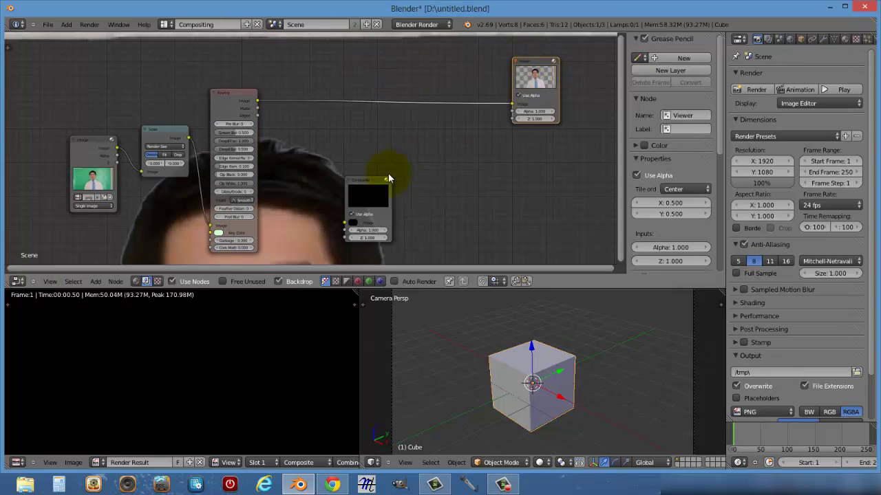
left_click_drag(372, 183, 547, 151)
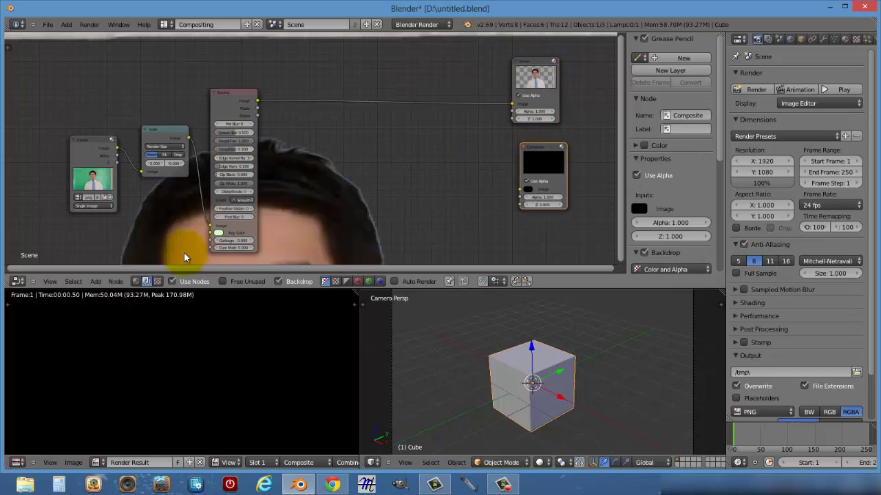
Add a Mix color node in the free space between the Keying and Composite nodes.
left_click(97, 281)
mouse_move(107, 238)
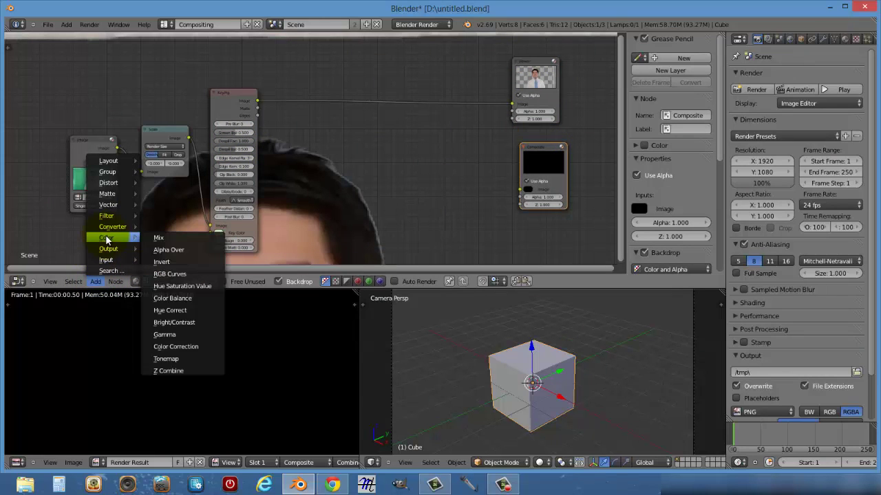
left_click(158, 238)
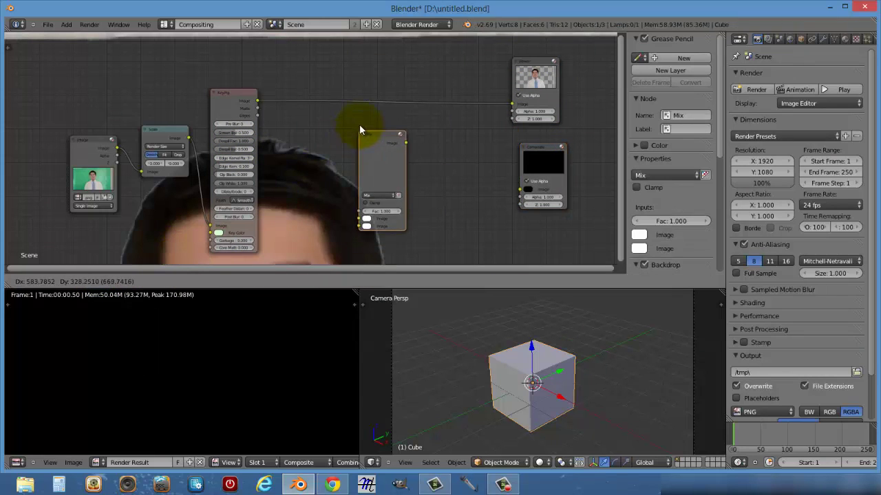
left_click(357, 125)
Connect the Keying node's Matte output to the Mix node's second Image input and the Mix output to the Viewer's Image input.
scroll(352, 128, "up", 1)
scroll(352, 128, "up", 2)
left_click_drag(211, 60, 374, 233)
middle_click_drag(499, 123, 355, 180)
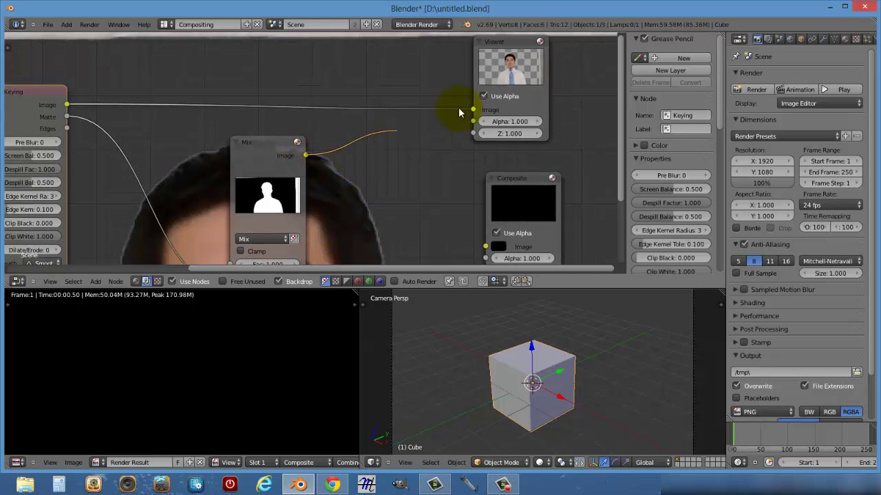
left_click_drag(458, 107, 479, 108)
Shrink the backdrop and insert a second Mix color node on the link between the first Mix node and the Viewer.
scroll(316, 165, "down", 3)
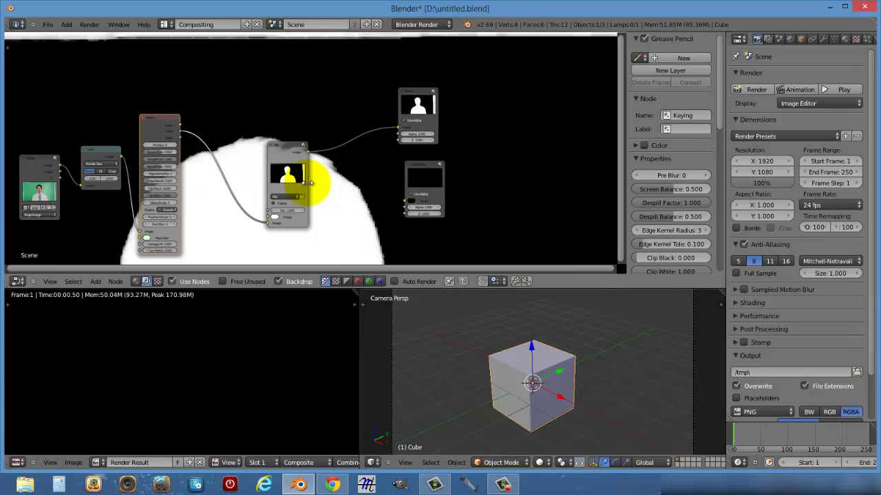
middle_click_drag(319, 256, 321, 233)
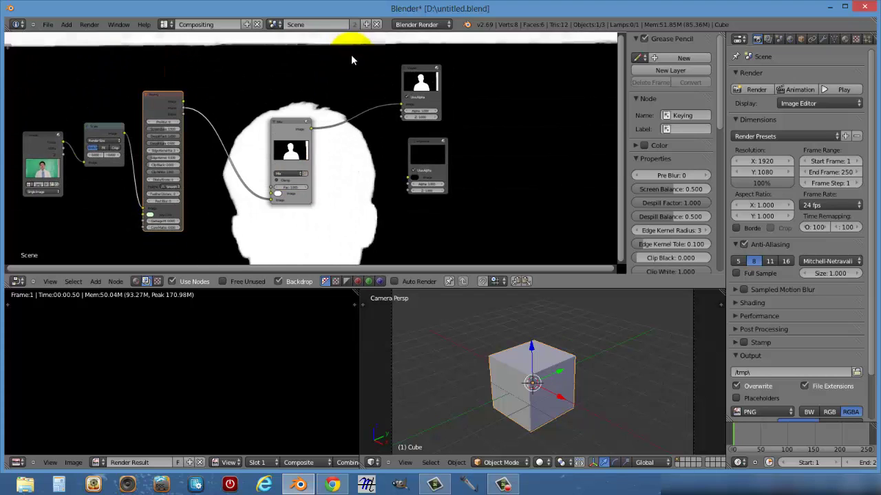
key("alt+v")
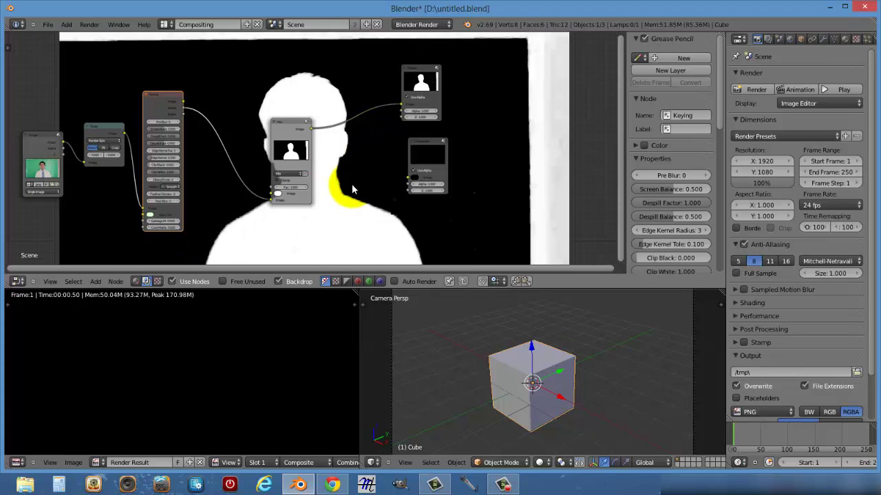
scroll(351, 184, "up", 2)
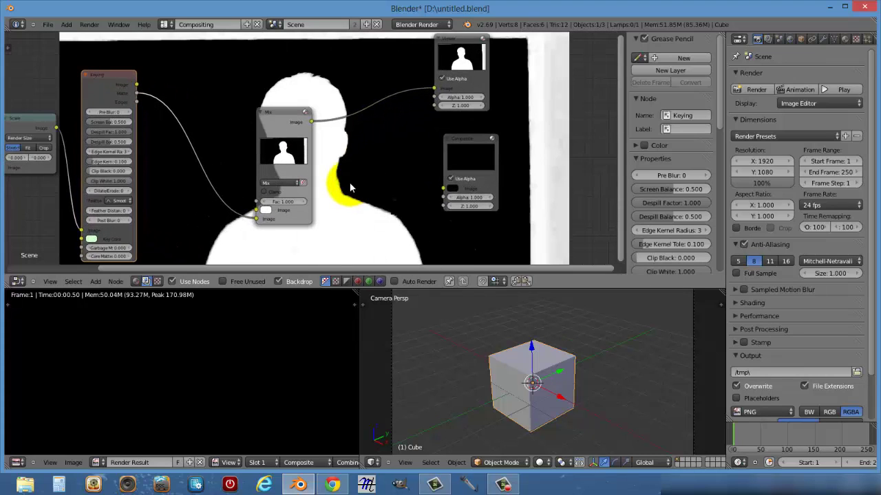
left_click(94, 282)
mouse_move(105, 238)
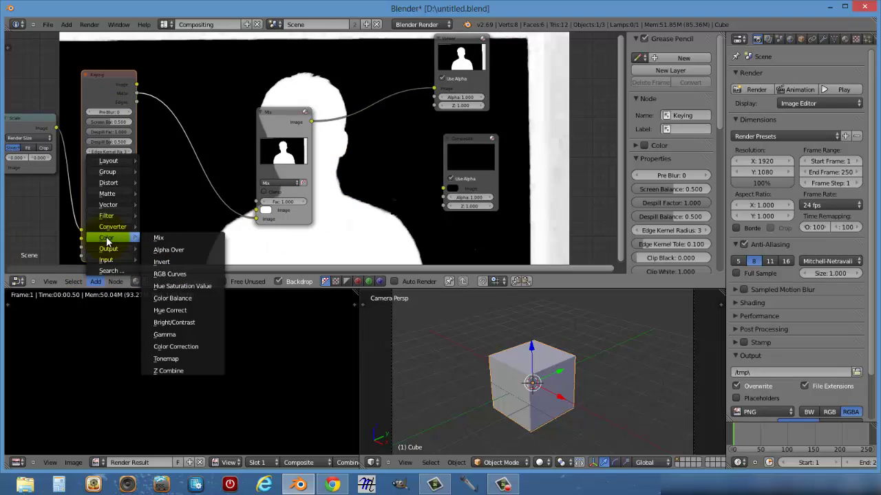
left_click(158, 238)
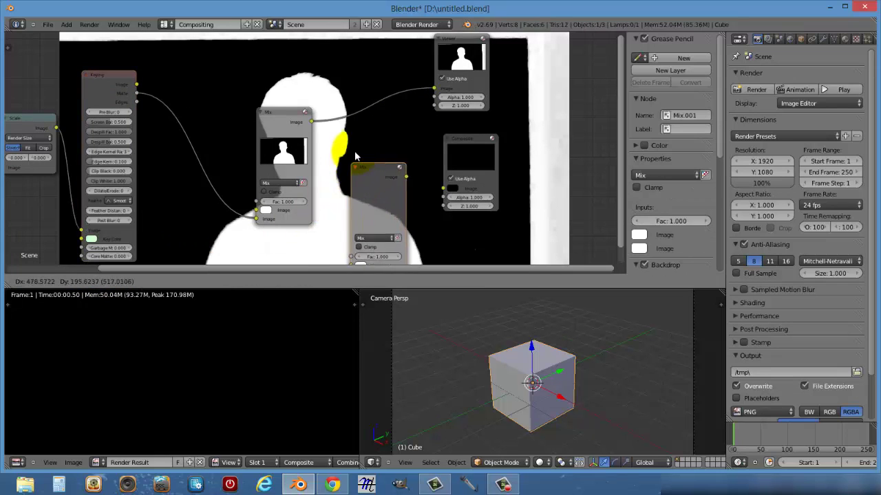
left_click(351, 79)
scroll(354, 121, "up", 2)
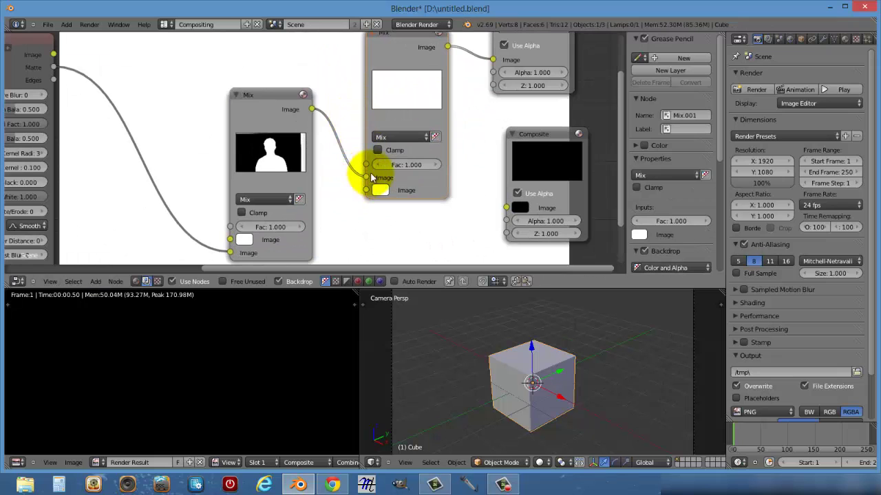
Connect the first Mix node's output to the second Mix node's Fac input and the Keying node's Image output to its second Image input.
left_click_drag(371, 177, 372, 166)
scroll(371, 168, "down", 5)
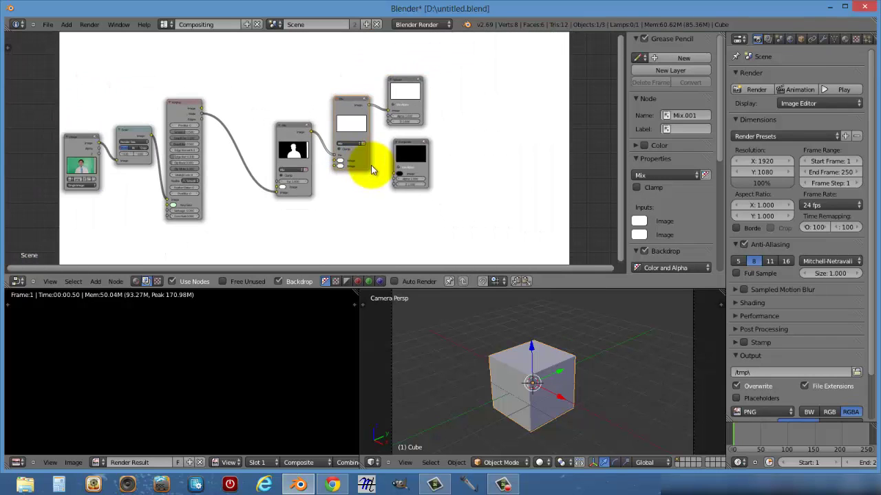
scroll(215, 109, "up", 4)
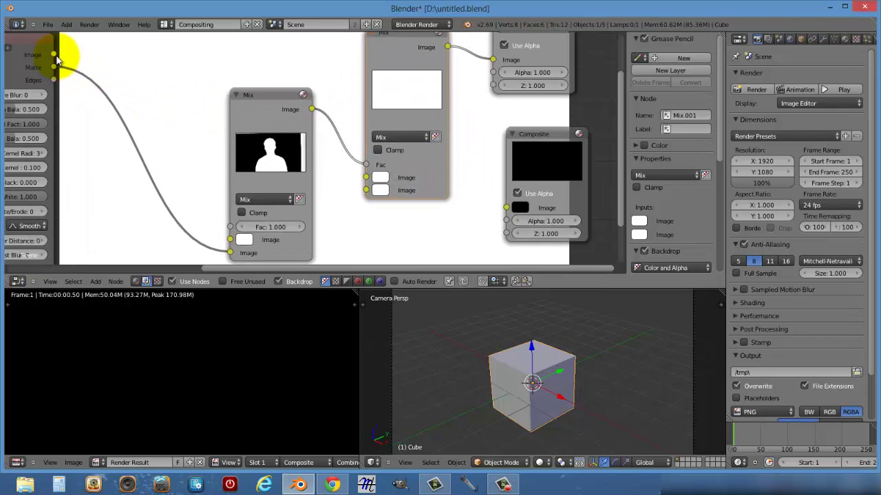
left_click_drag(55, 55, 368, 201)
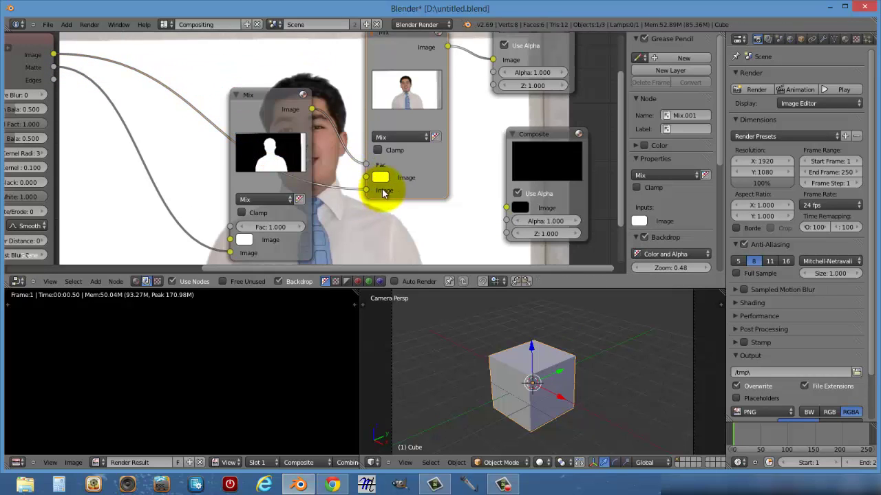
Add a new Image input node in the free space below the first Mix node.
middle_click_drag(386, 186, 80, 114)
scroll(79, 114, "down", 3)
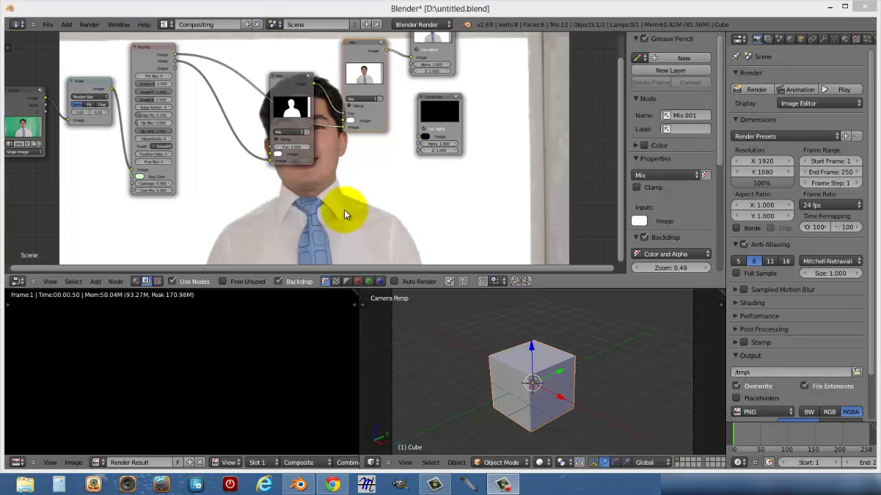
left_click(96, 281)
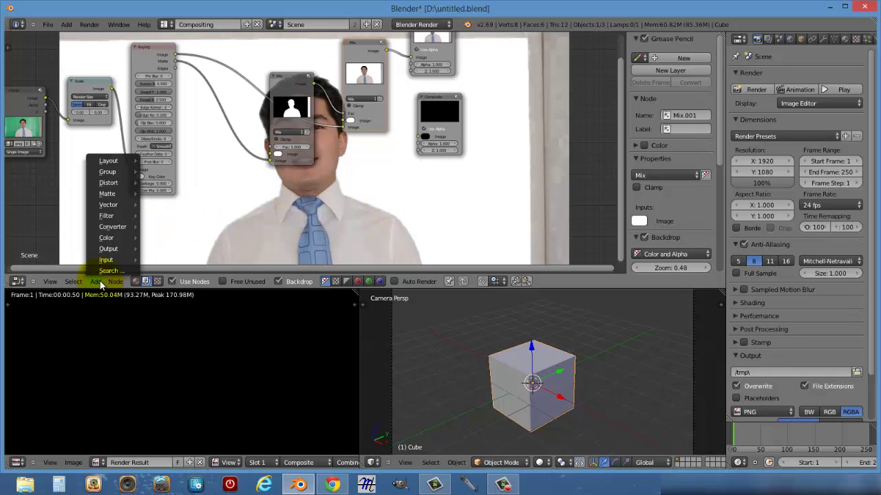
mouse_move(108, 266)
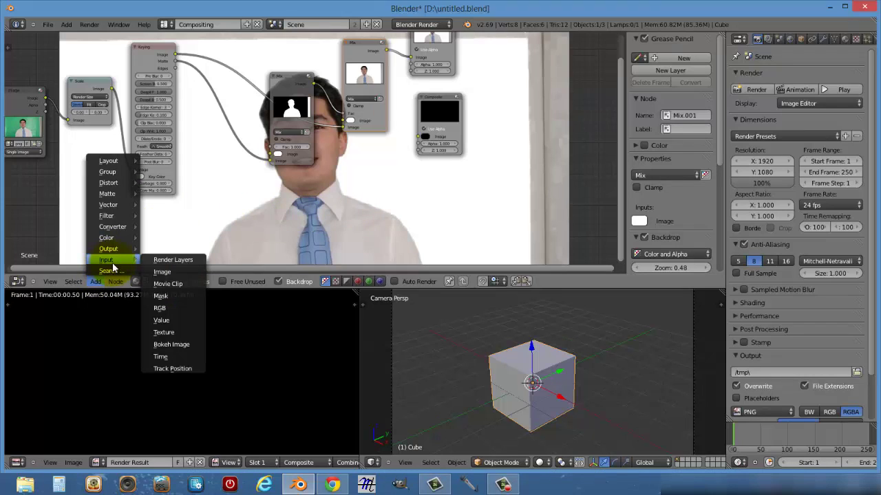
left_click(159, 272)
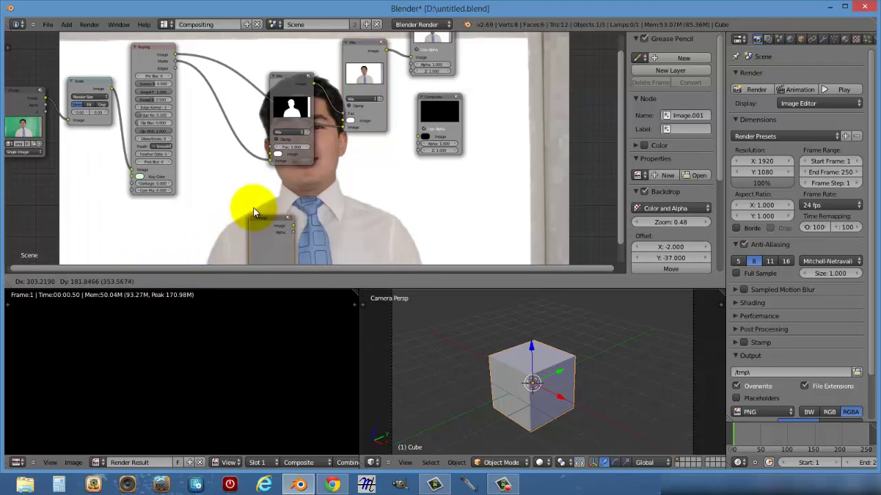
left_click(295, 192)
scroll(343, 139, "up", 3)
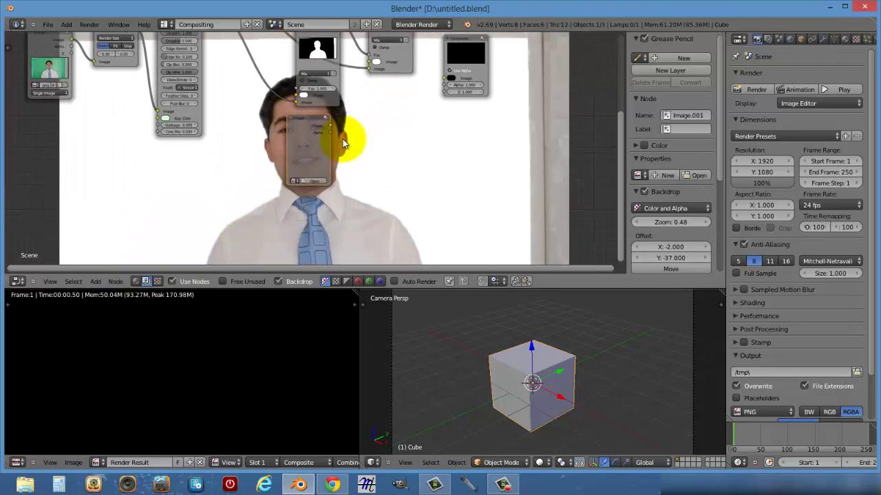
left_click(315, 187)
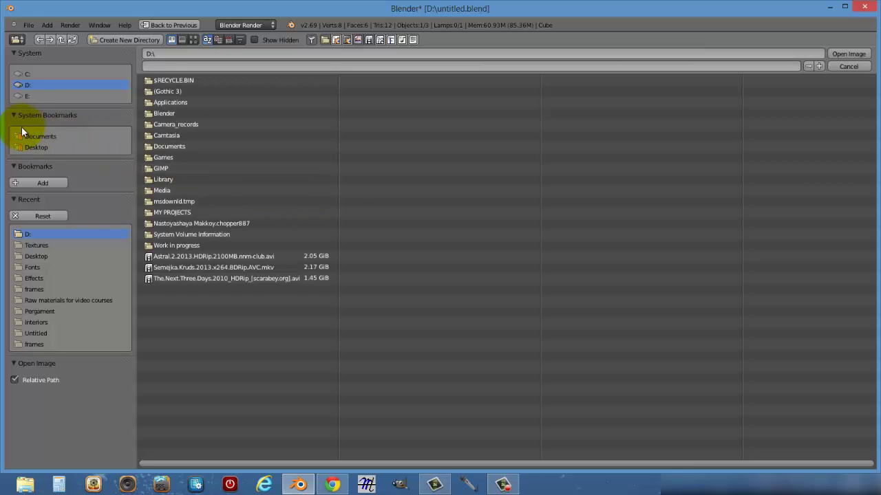
left_click(44, 246)
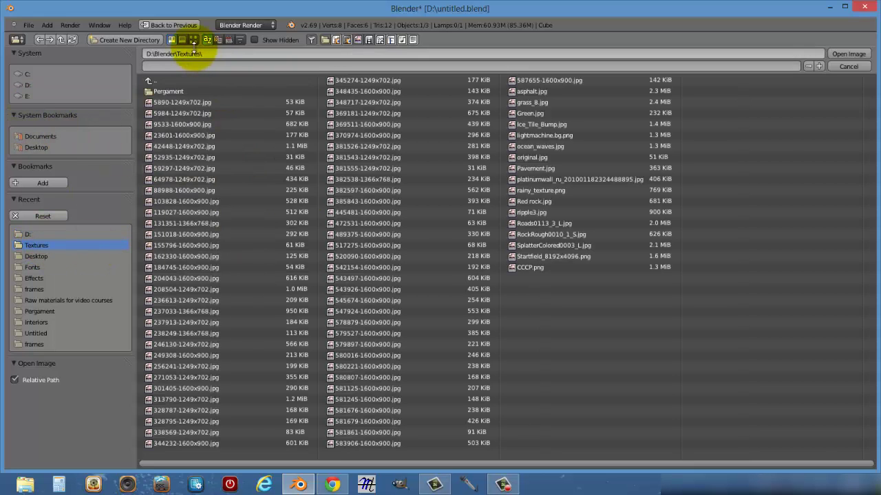
left_click(194, 39)
scroll(431, 333, "down", 6)
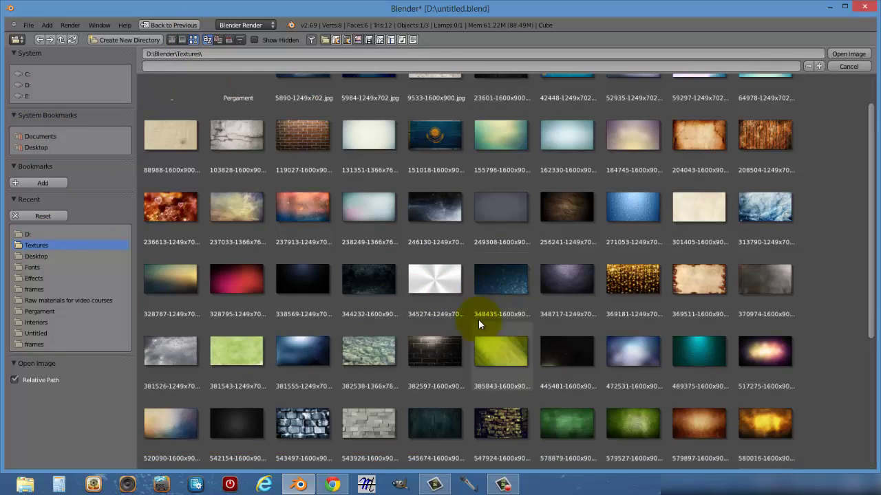
double_click(436, 177)
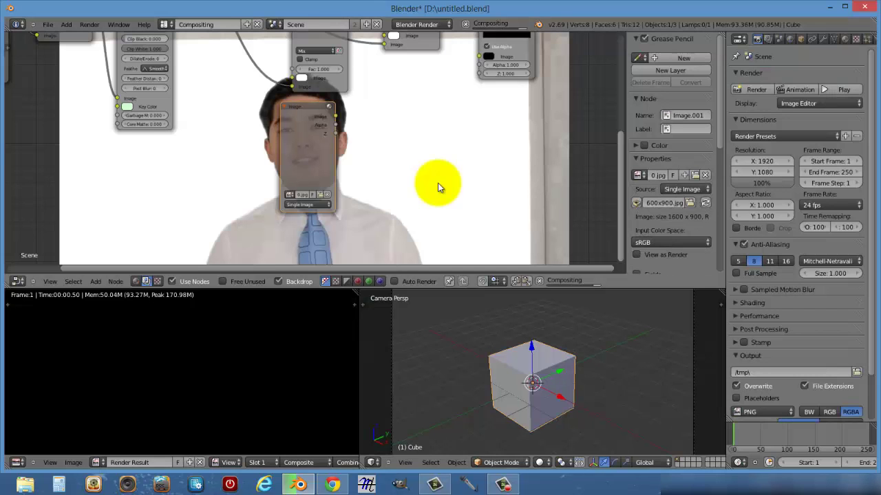
Connect the brick wall Image node's output to the second Mix node's first Image input and reposition the first Mix node.
scroll(426, 191, "down", 2)
left_click_drag(262, 175, 330, 69)
scroll(206, 176, "up", 2)
scroll(325, 145, "down", 3)
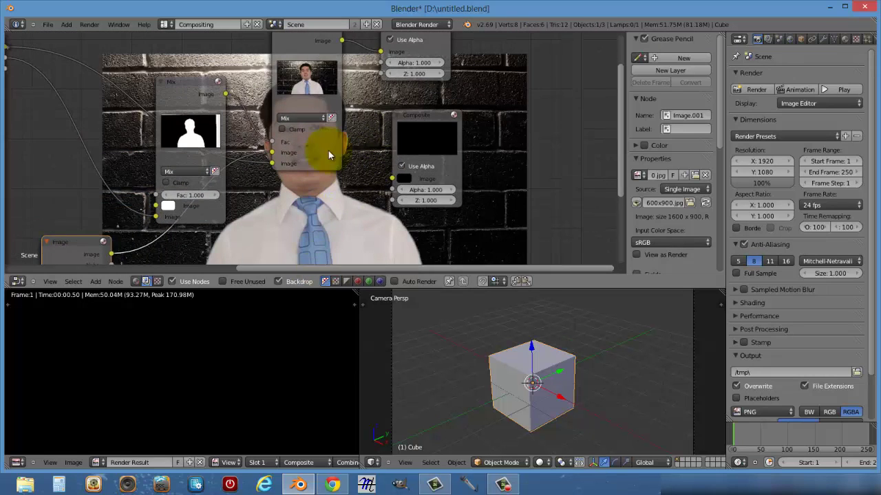
middle_click_drag(302, 95, 321, 72)
left_click_drag(245, 82, 214, 67)
Shrink the backdrop and connect the second Mix node's output to the Composite node's Image input.
middle_click_drag(398, 140, 247, 121)
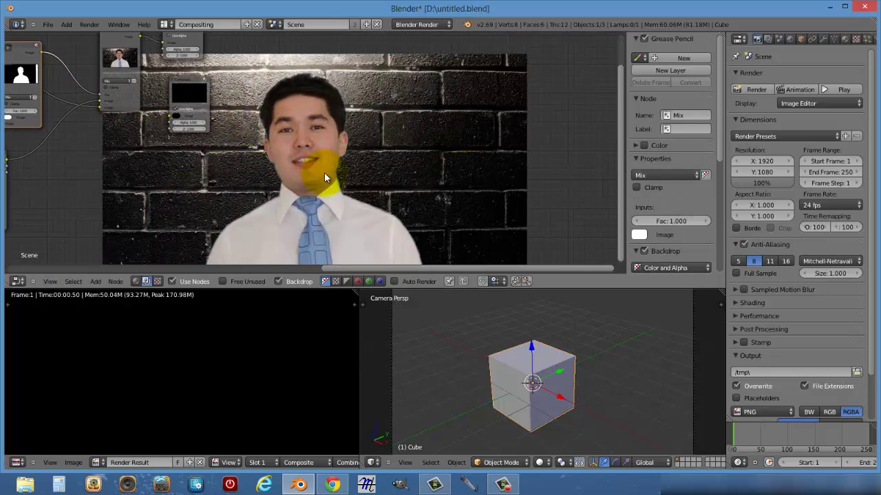
key("v")
key("v")
middle_click_drag(363, 214, 383, 222)
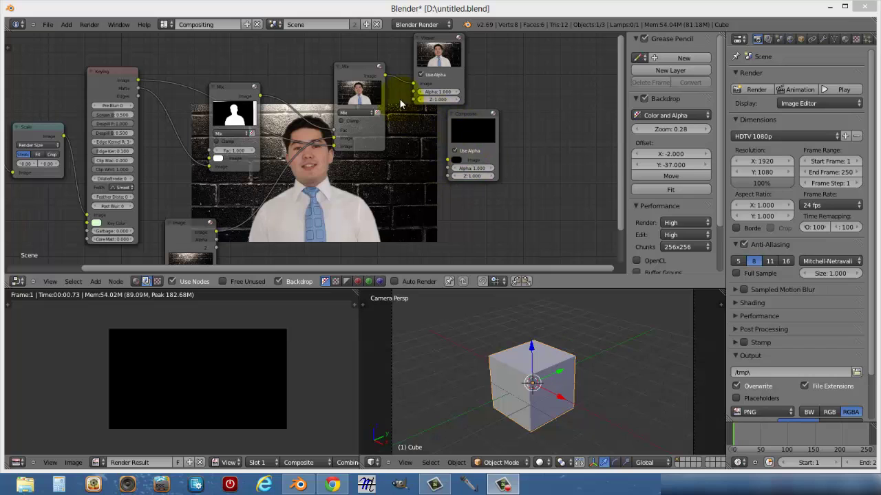
left_click_drag(386, 77, 450, 161)
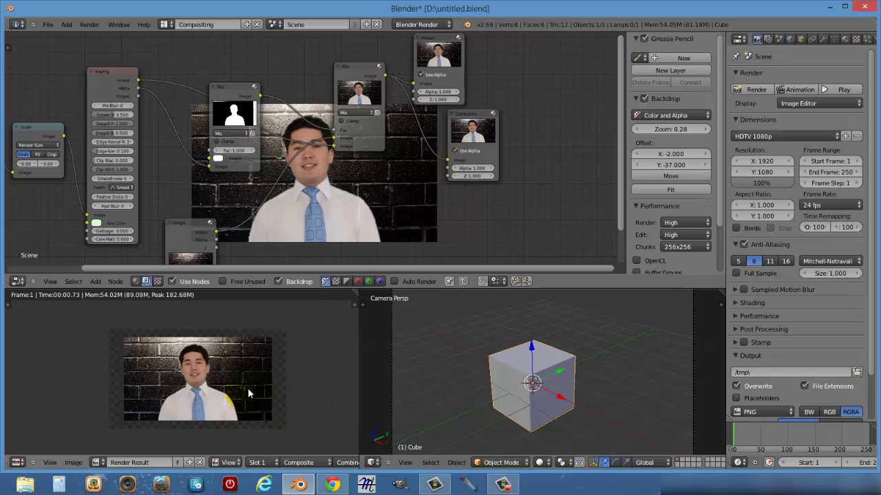
left_click(72, 463)
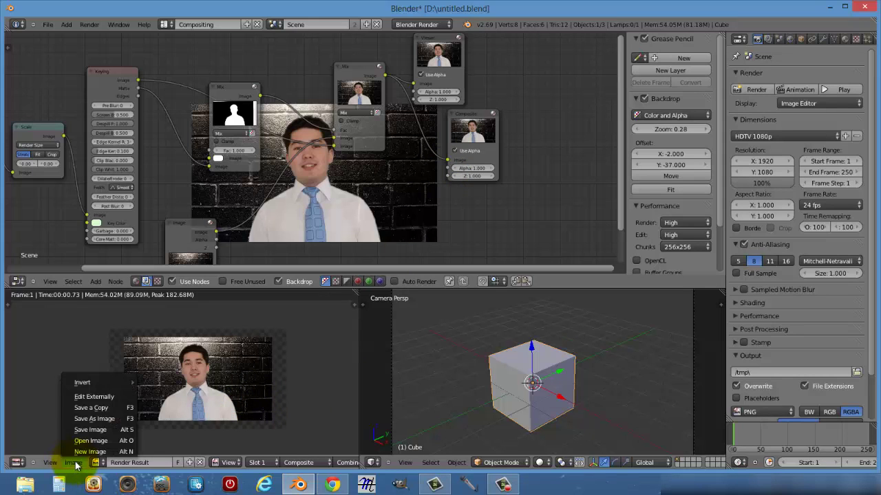
left_click(92, 419)
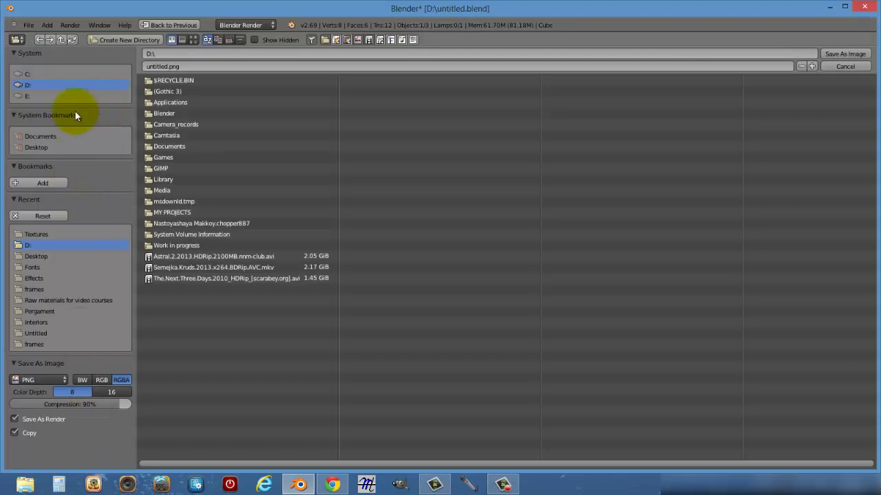
left_click(36, 148)
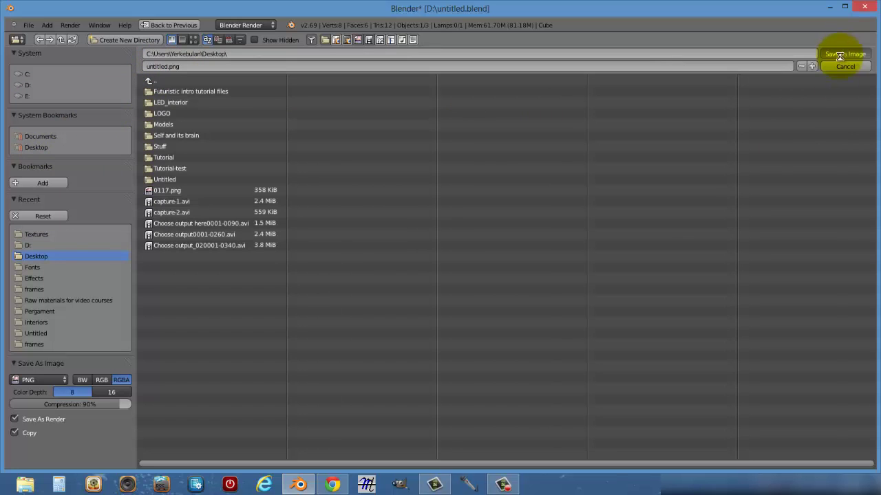
key("Escape")
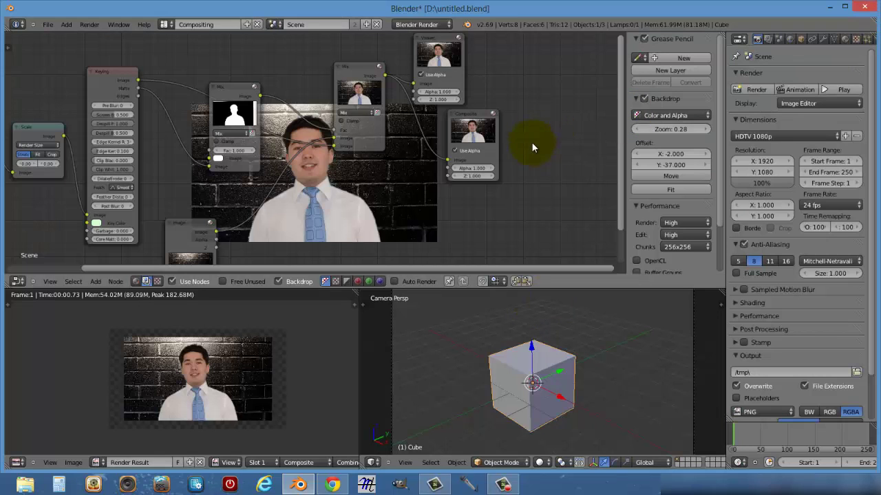
middle_click_drag(295, 157, 422, 140)
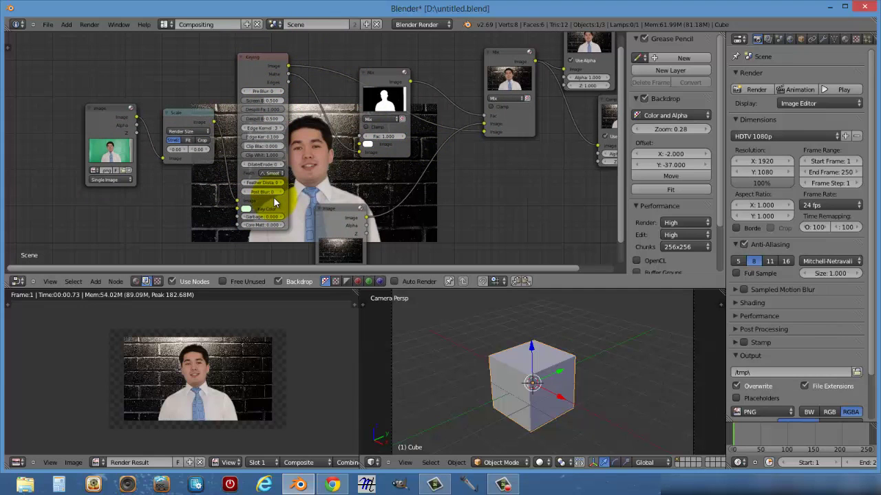
middle_click_drag(284, 192, 230, 149)
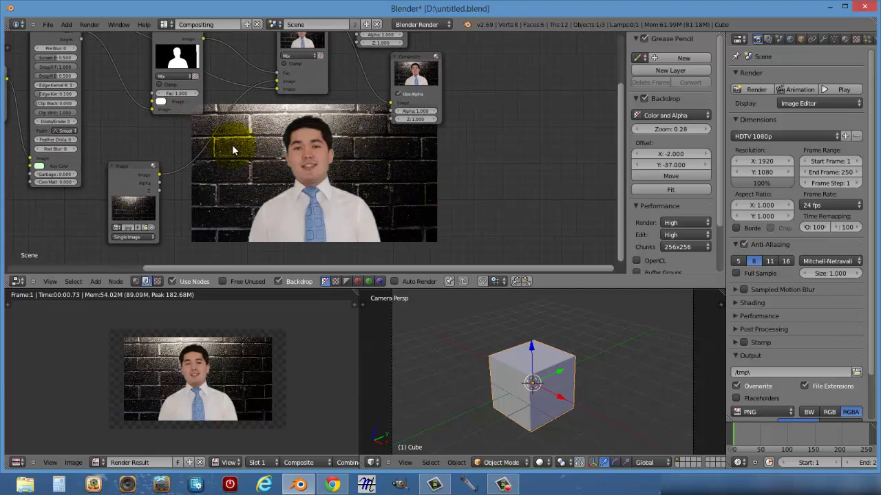